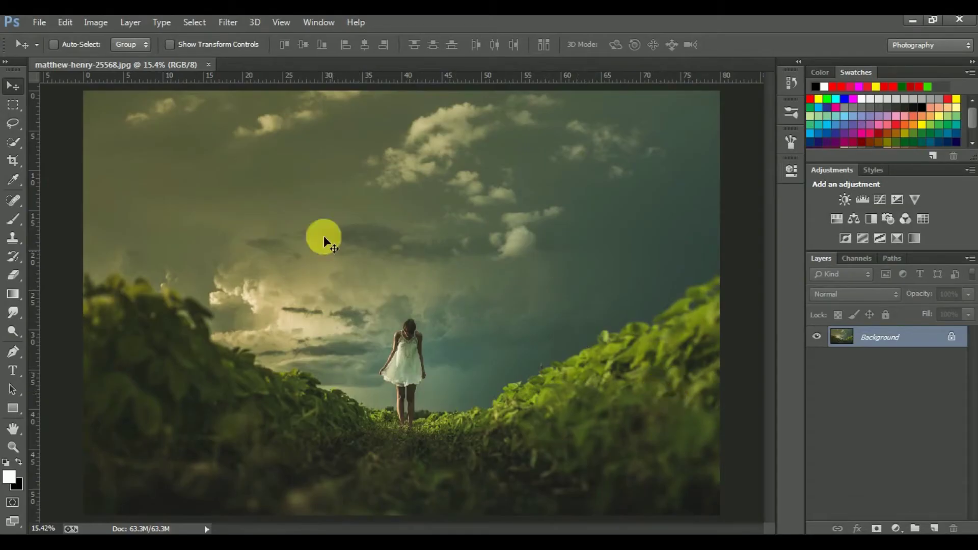
# - Show the Actions panel from the Window menu and enlarge it to list more entries
pyautogui.click(316, 23)
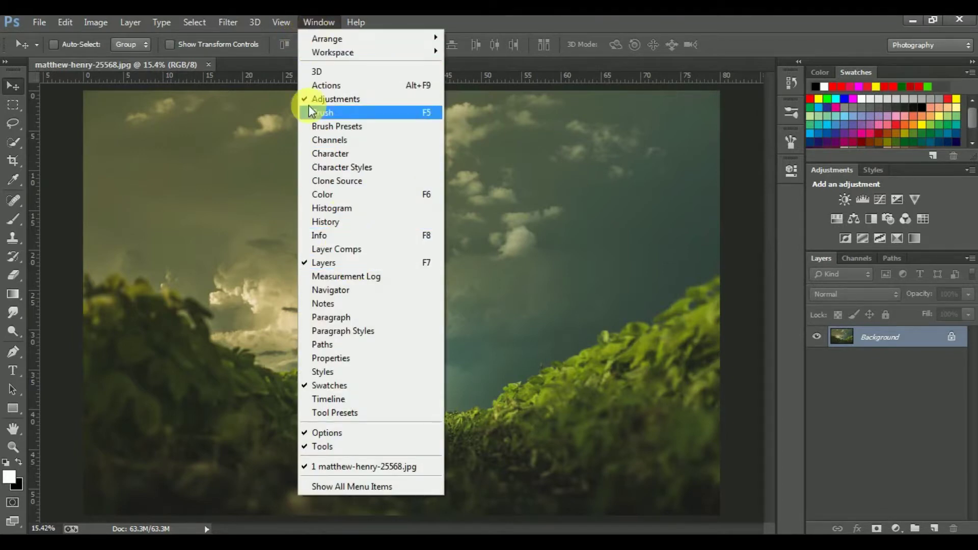
pyautogui.click(401, 85)
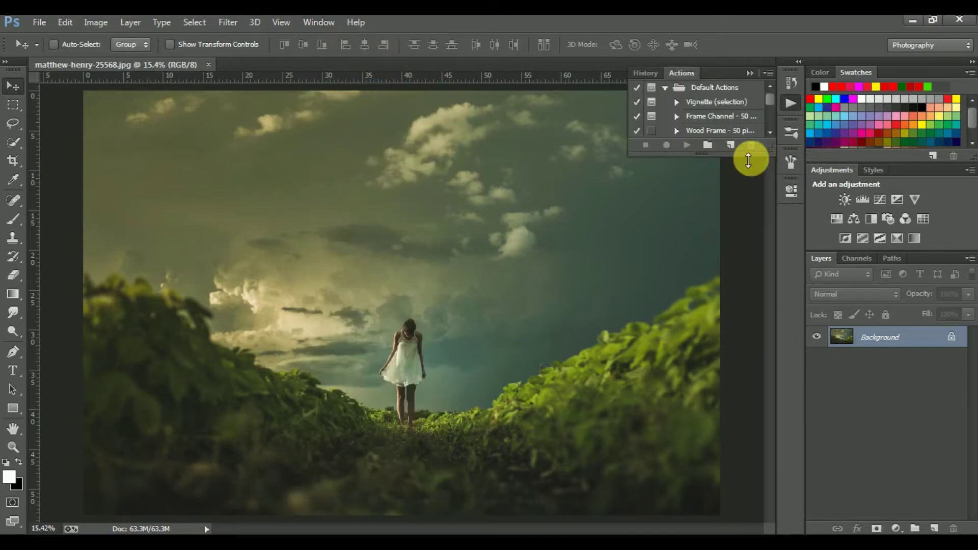
pyautogui.moveTo(749, 163); pyautogui.dragTo(758, 349)
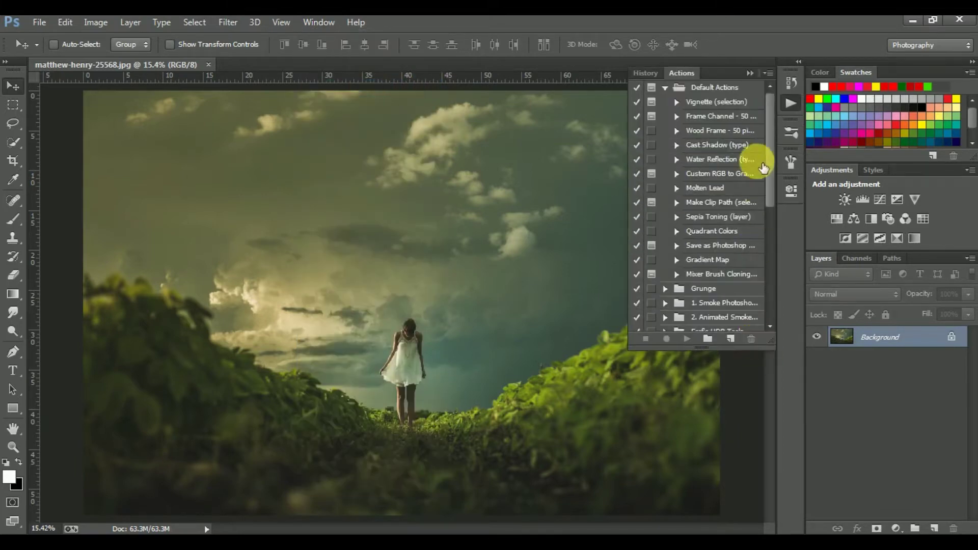
pyautogui.moveTo(772, 104); pyautogui.dragTo(766, 207)
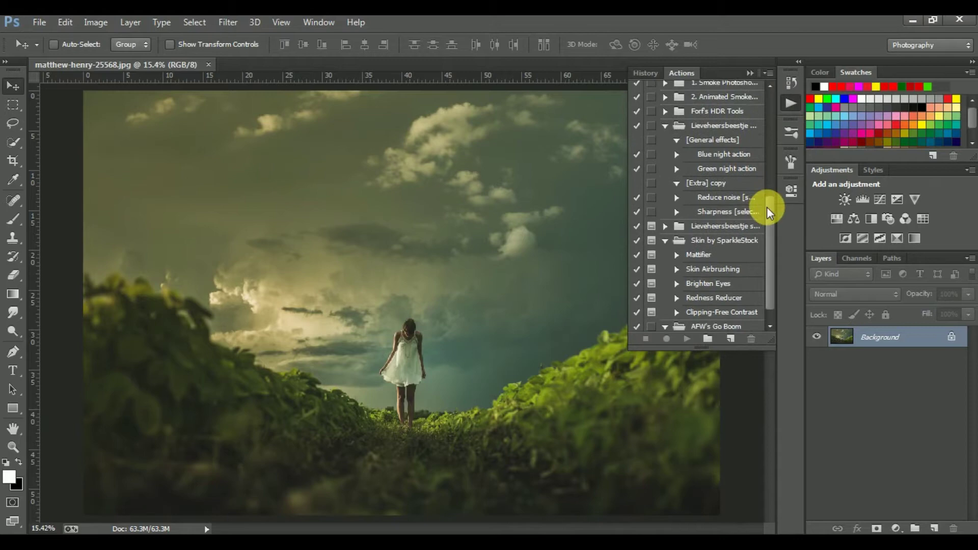
# - Collapse the Lieveheersbeestje, Skin by SparkleStock and AFW's Go Boom action sets
pyautogui.click(665, 125)
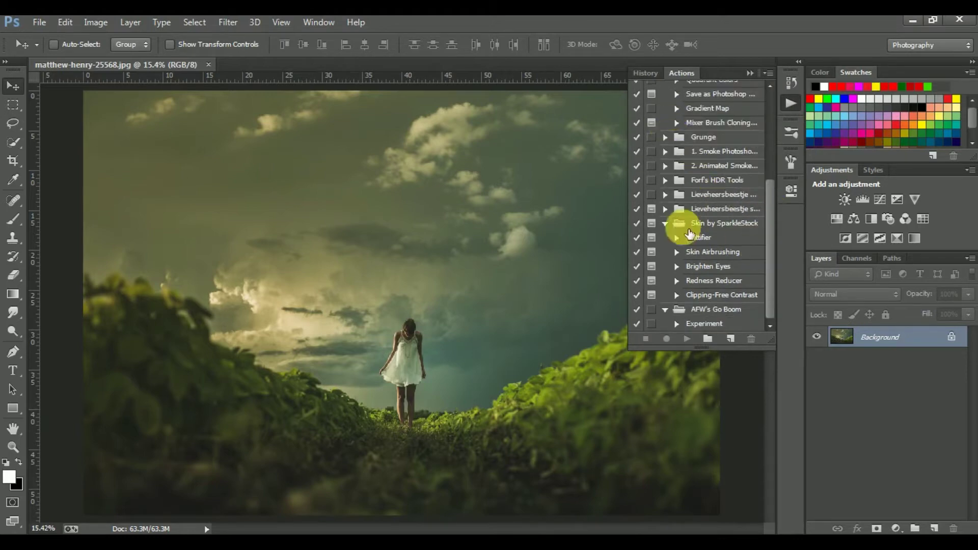
pyautogui.click(664, 223)
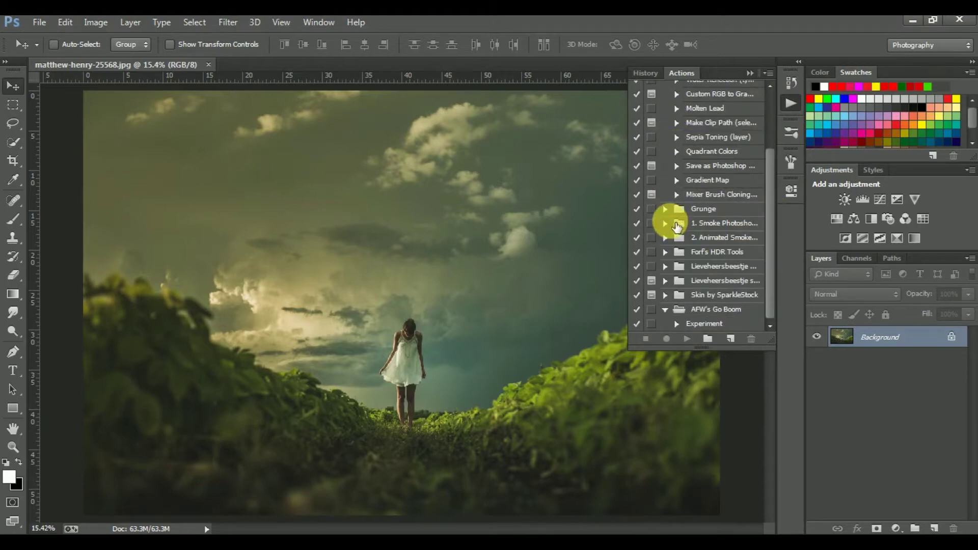
pyautogui.click(665, 309)
pyautogui.moveTo(708, 299); pyautogui.dragTo(766, 205)
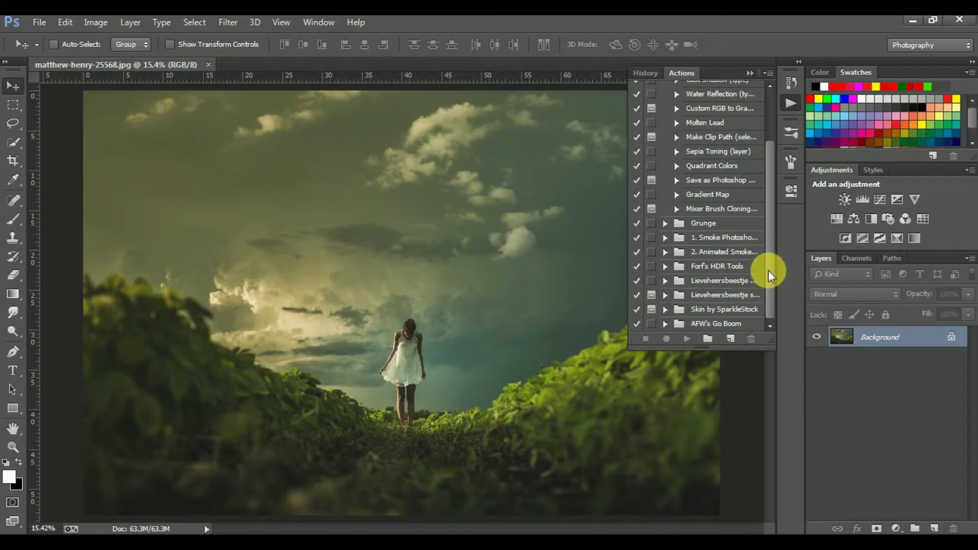
# - Create an empty action set named 'Aqua and Brown Color' in the Actions panel
pyautogui.click(707, 340)
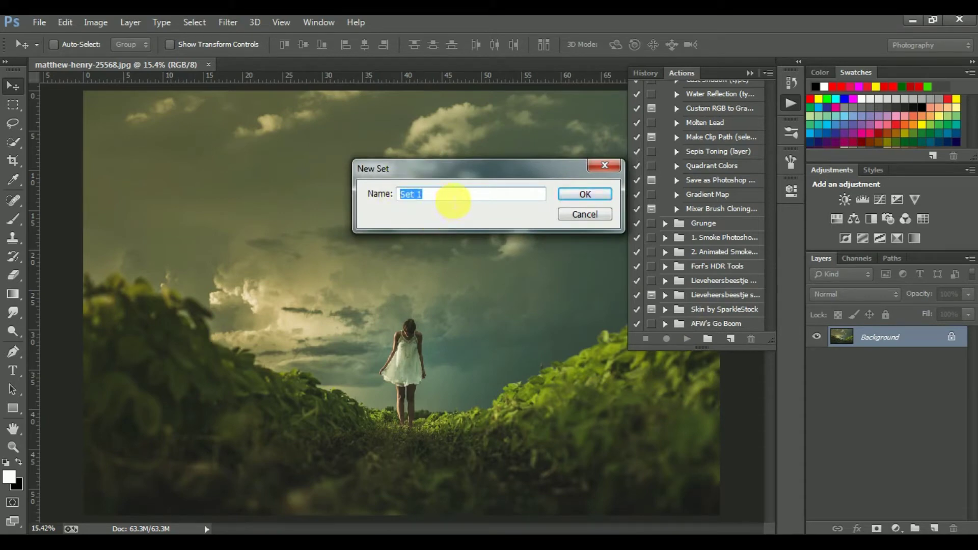
pyautogui.write('Aqua and Brown Color')
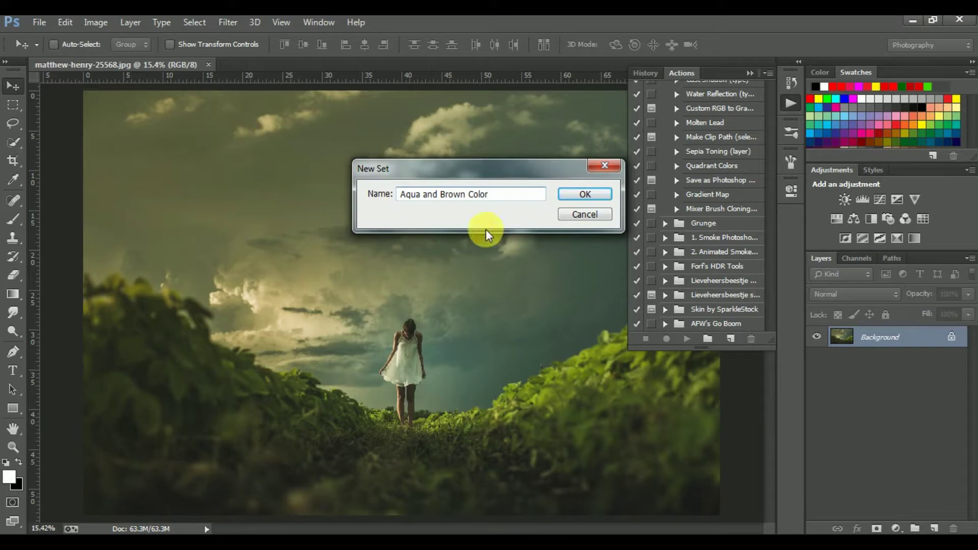
pyautogui.click(567, 196)
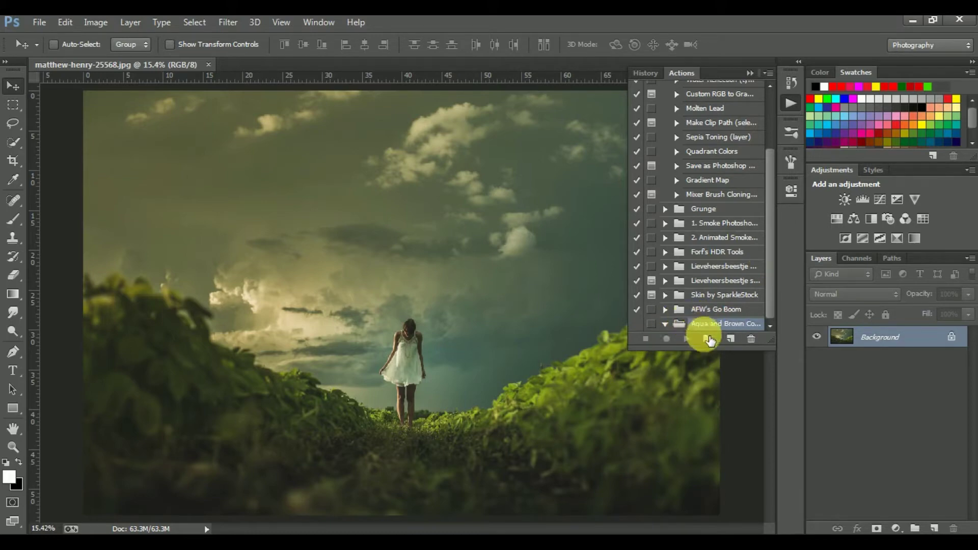
# - Create a new action named 'Aqua and Brown' and start recording it
pyautogui.click(738, 347)
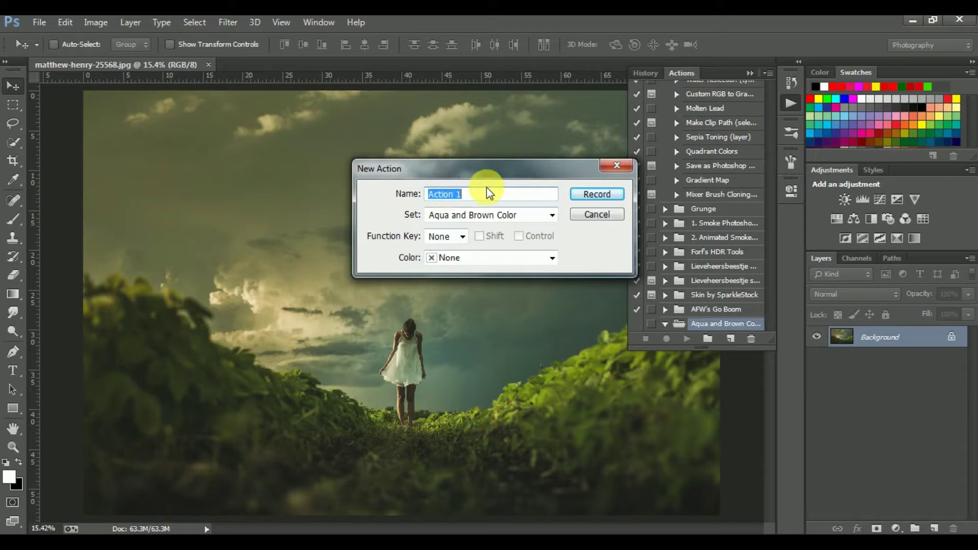
pyautogui.write('Aqua and Brown')
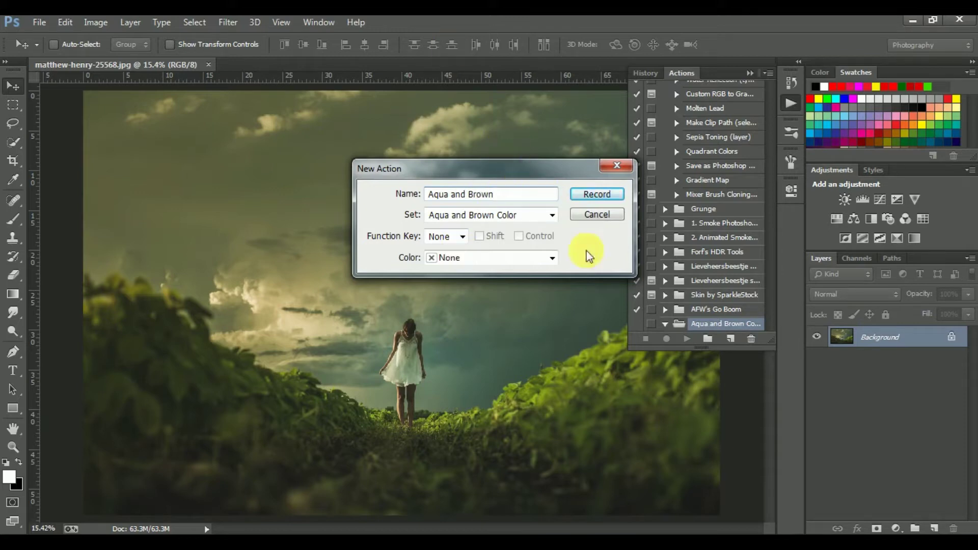
pyautogui.click(597, 194)
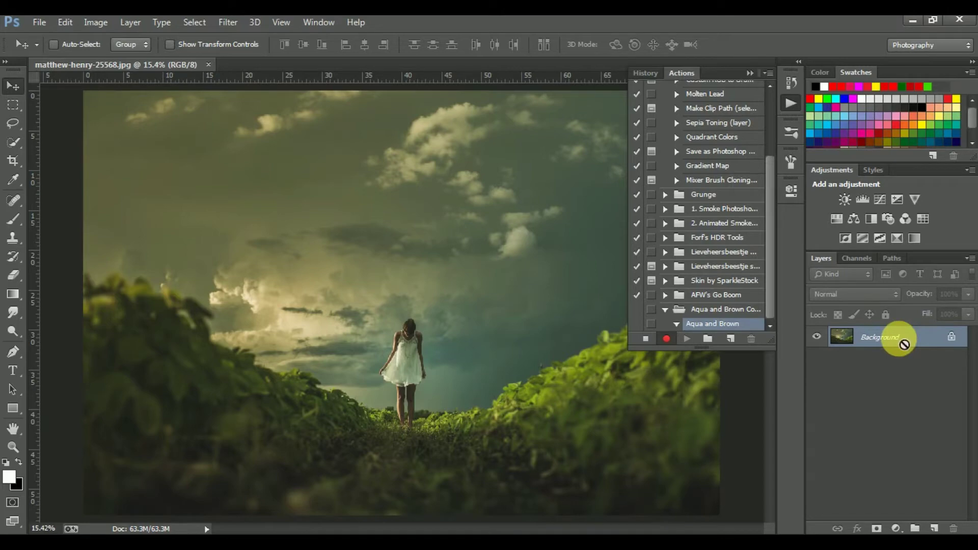
# - Duplicate the background into Layer 1 and convert it to a smart object
pyautogui.hotkey('ctrl', 'j')
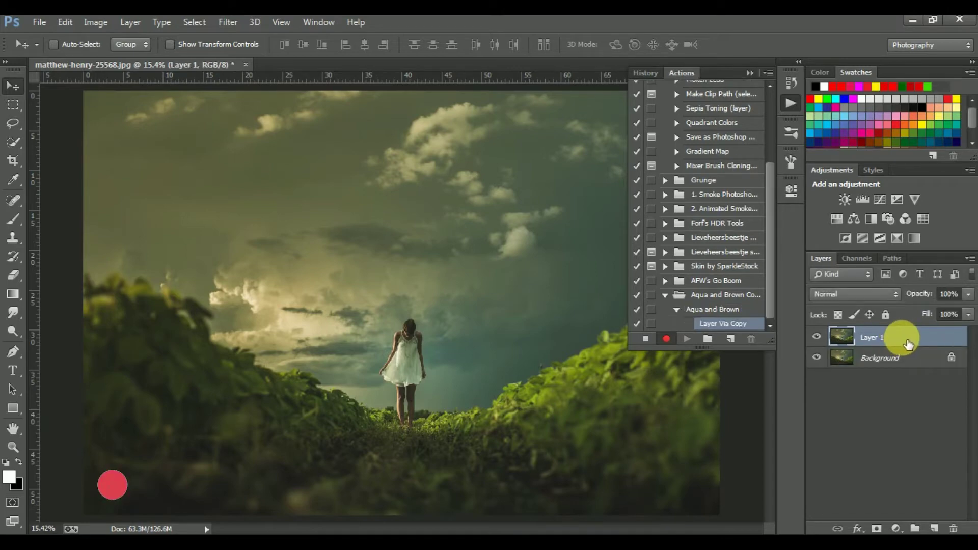
pyautogui.rightClick(899, 338)
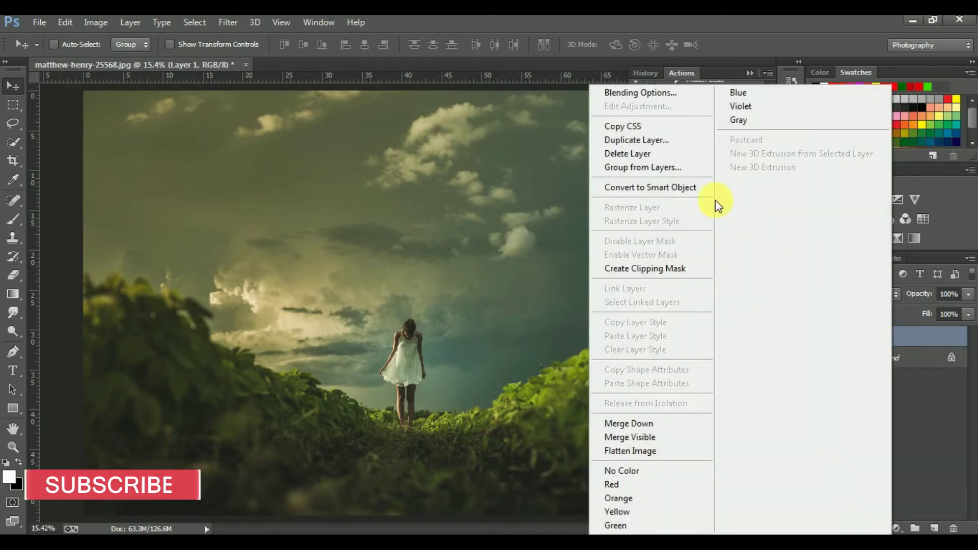
pyautogui.click(682, 187)
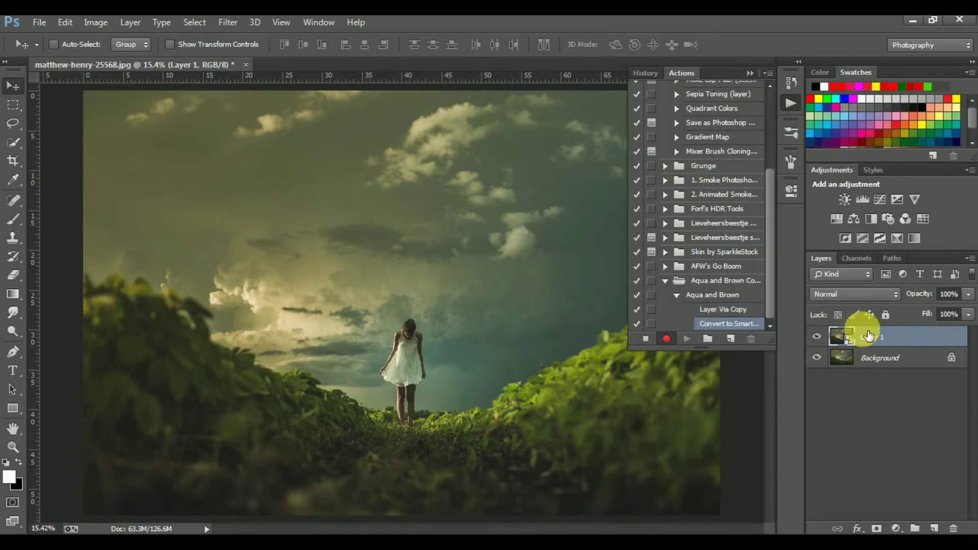
pyautogui.click(677, 295)
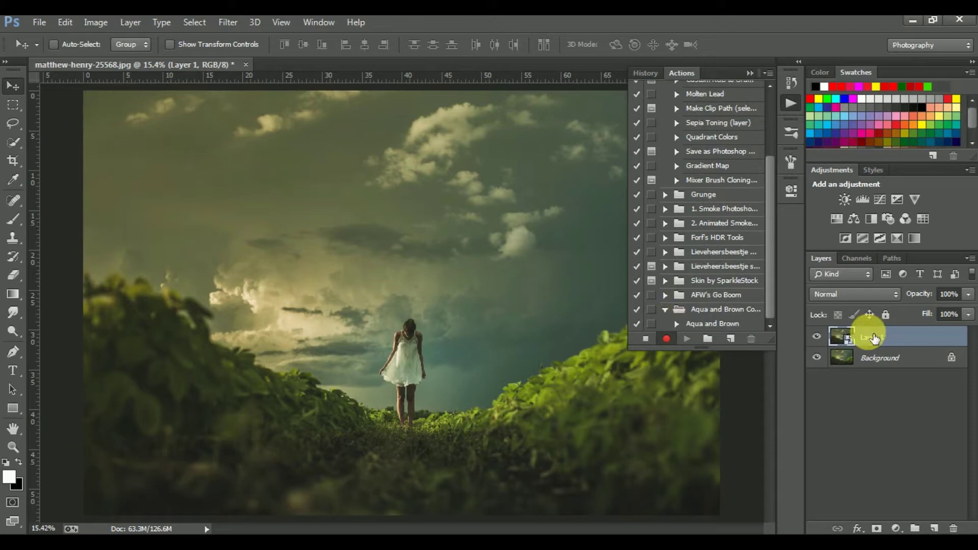
# - Apply the Camera Raw filter to Layer 1, raising Clarity to +24 and boosting Vibrance
pyautogui.click(227, 23)
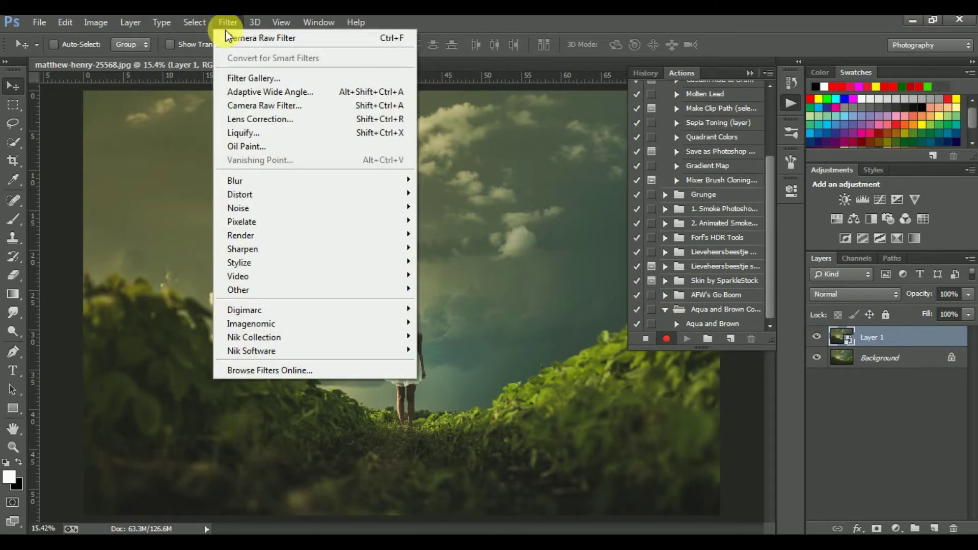
pyautogui.click(265, 108)
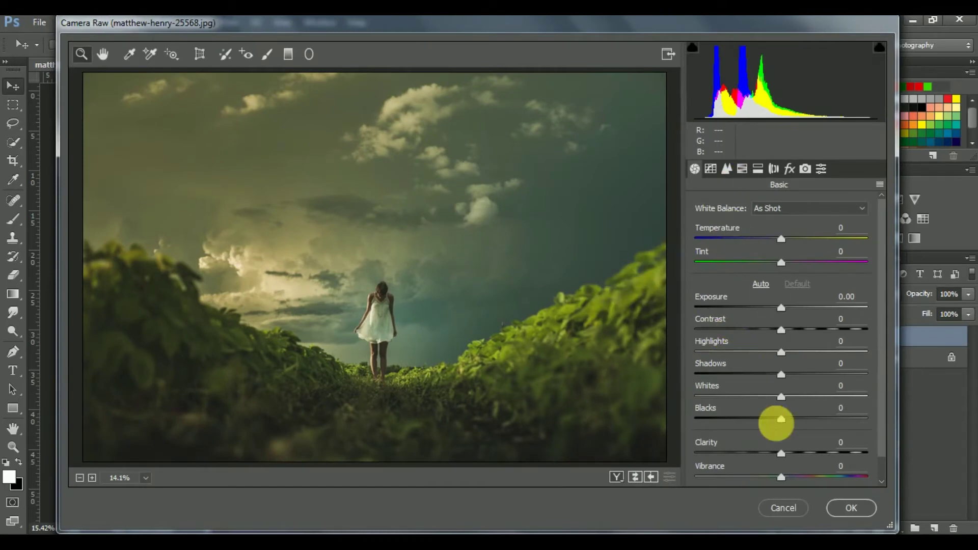
pyautogui.moveTo(781, 453); pyautogui.dragTo(802, 455)
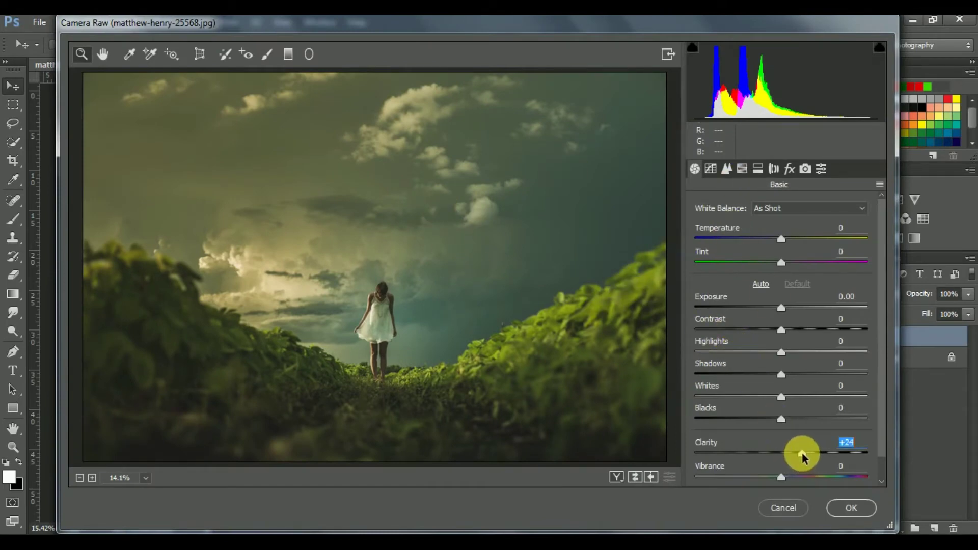
pyautogui.moveTo(781, 477); pyautogui.dragTo(805, 481)
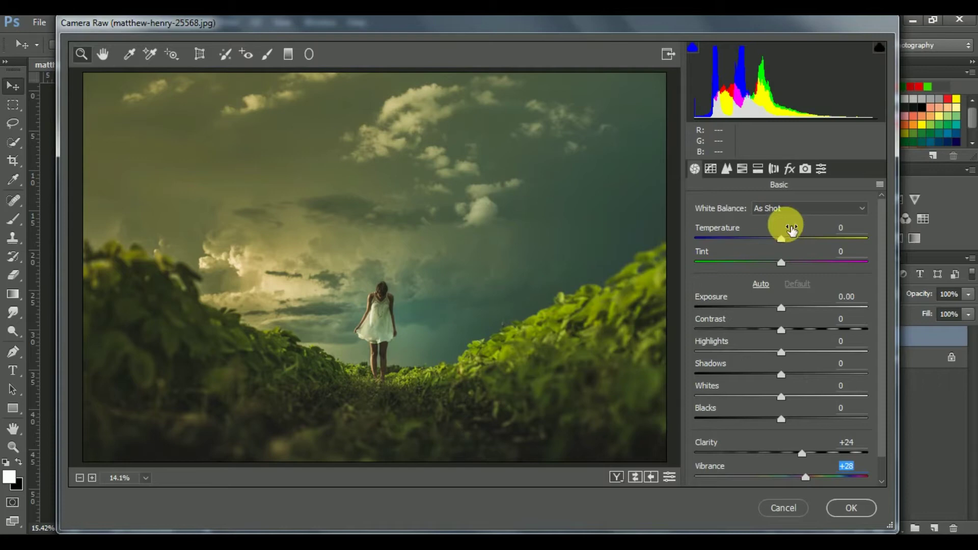
# - Set calibration Red hue +29, Green hue -50, Blue hue -100, Blue saturation +9
pyautogui.click(805, 170)
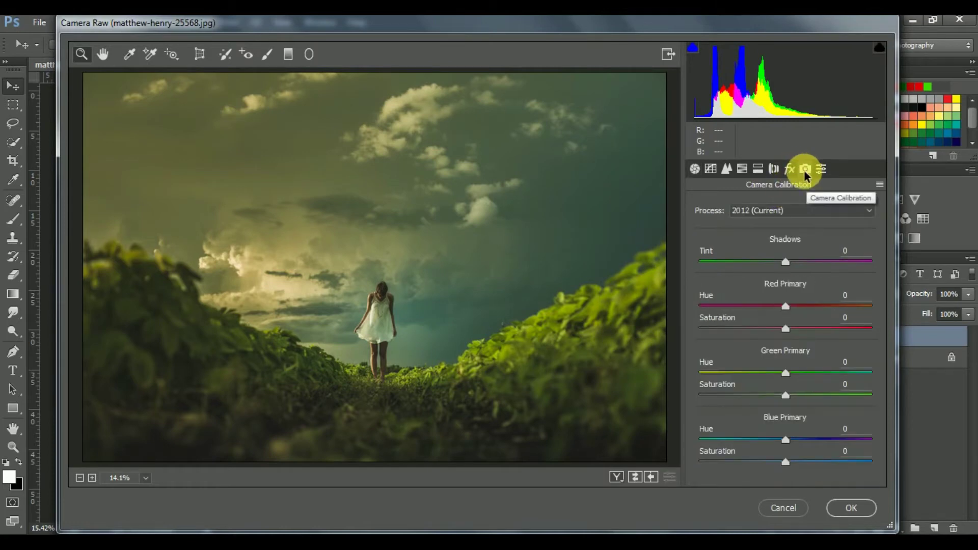
pyautogui.moveTo(805, 310); pyautogui.dragTo(810, 309)
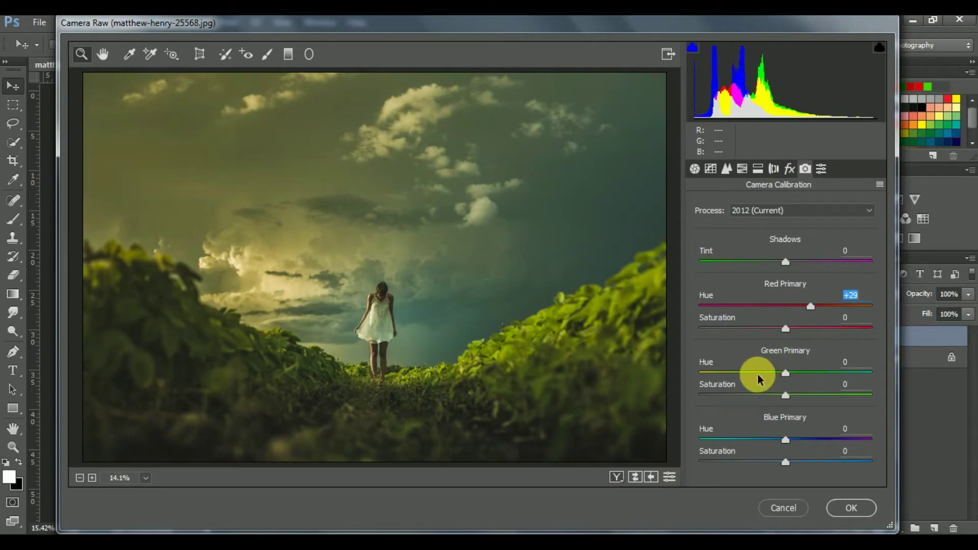
pyautogui.moveTo(757, 380); pyautogui.dragTo(744, 378)
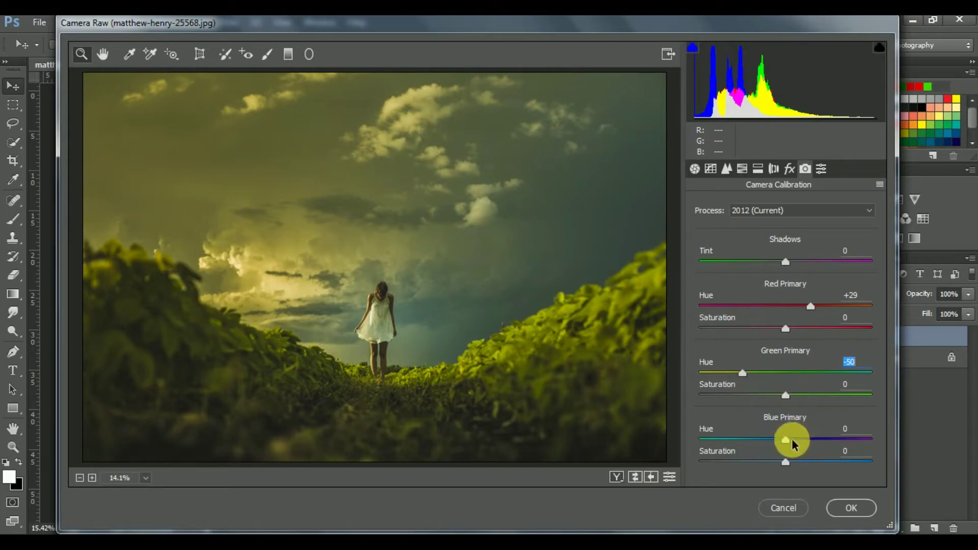
pyautogui.moveTo(789, 441); pyautogui.dragTo(683, 441)
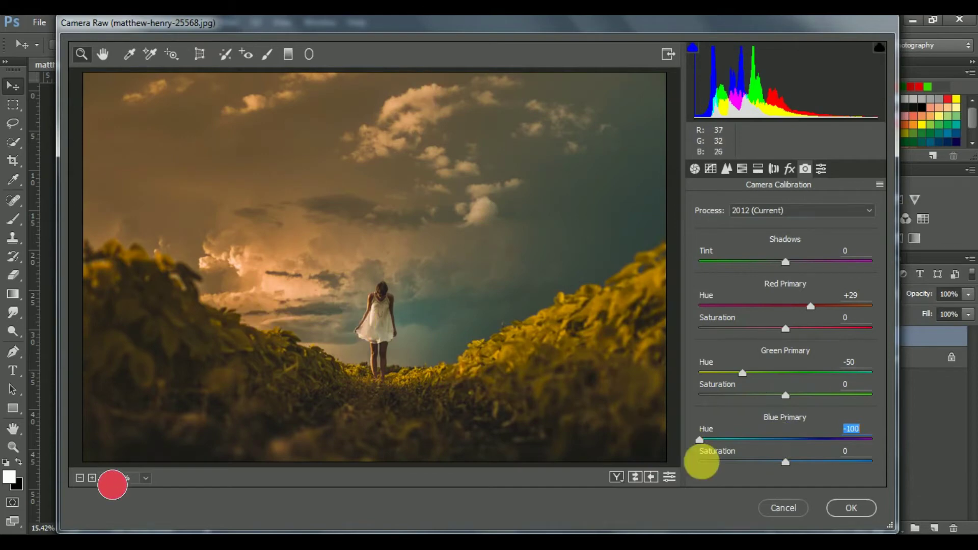
pyautogui.moveTo(785, 461)
pyautogui.mouseDown()
pyautogui.moveTo(805, 461)
pyautogui.moveTo(793, 461)
pyautogui.mouseUp()
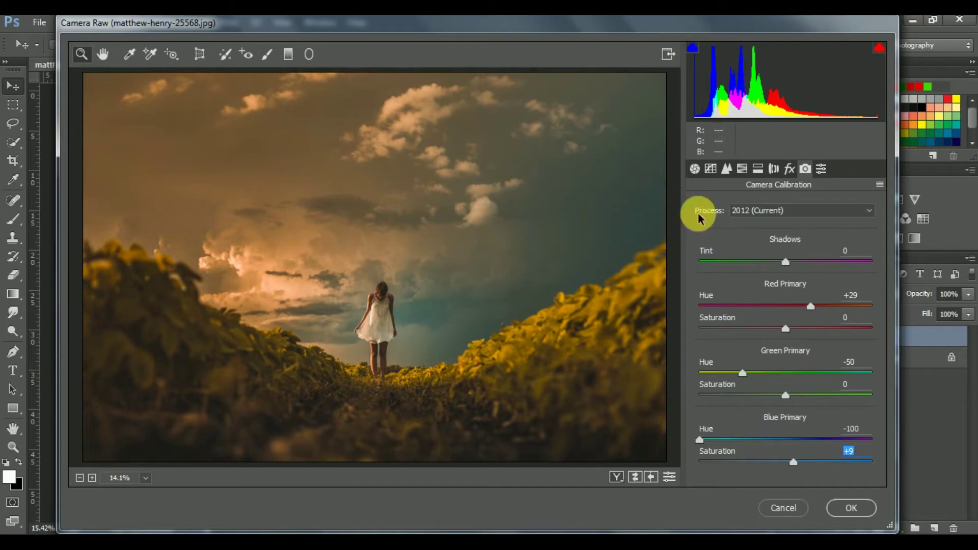
# - Raise HSL luminance of Yellows to +29 and Aquas to +25
pyautogui.click(742, 170)
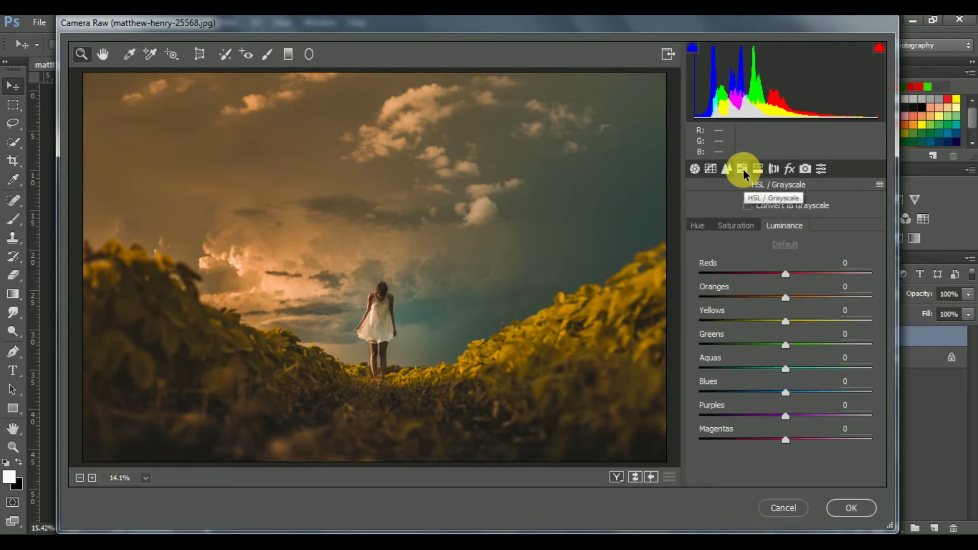
pyautogui.click(816, 321)
pyautogui.moveTo(817, 321); pyautogui.dragTo(810, 321)
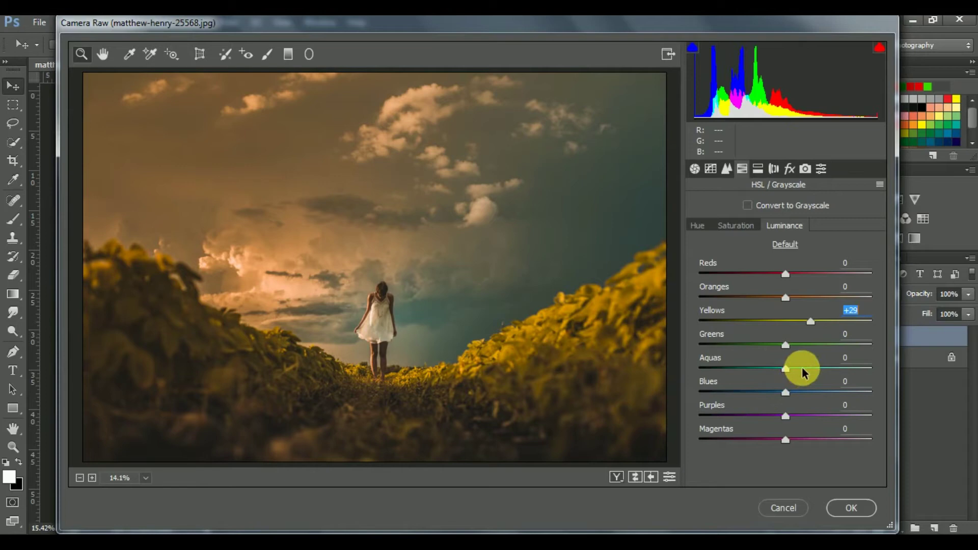
pyautogui.moveTo(802, 372); pyautogui.dragTo(808, 371)
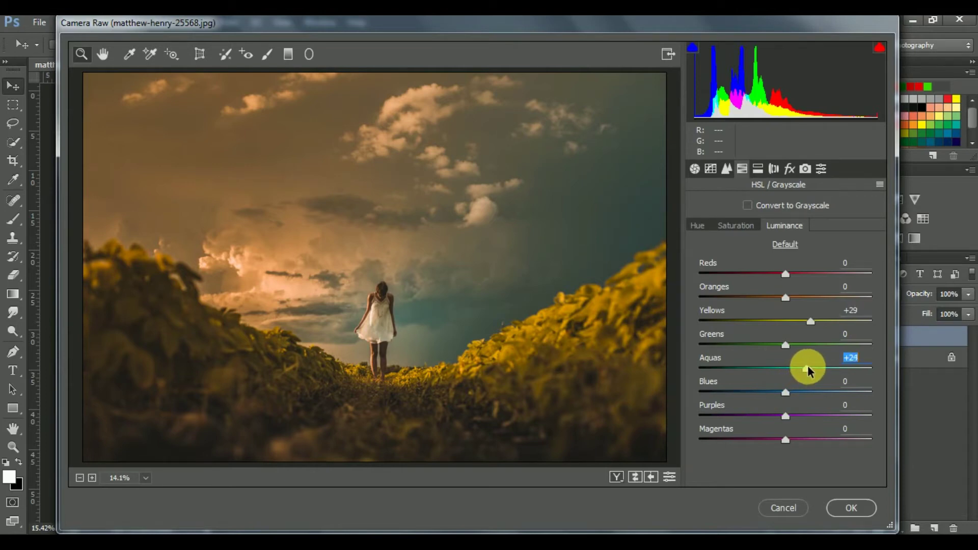
# - Raise HSL saturation of Aquas to +34 and Blues to +11
pyautogui.click(739, 229)
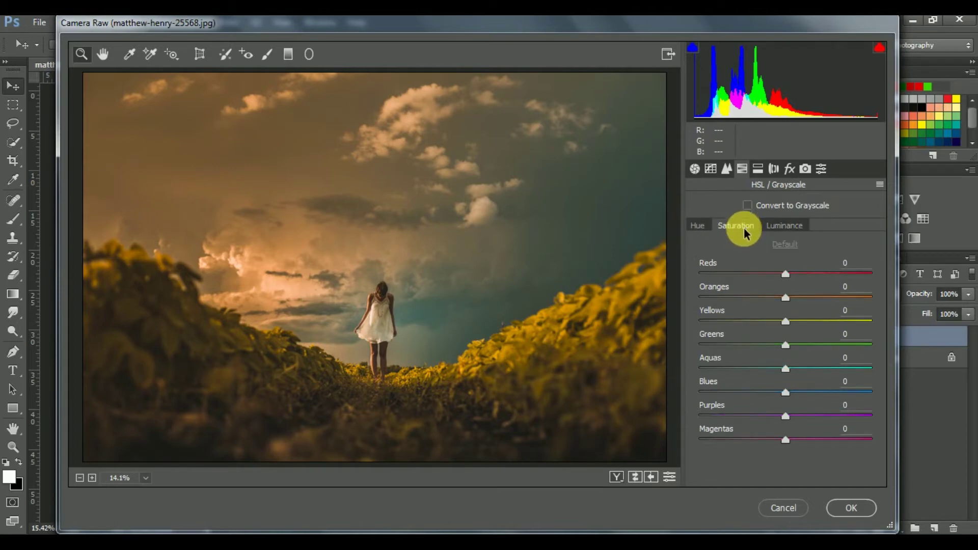
pyautogui.moveTo(808, 374); pyautogui.dragTo(815, 374)
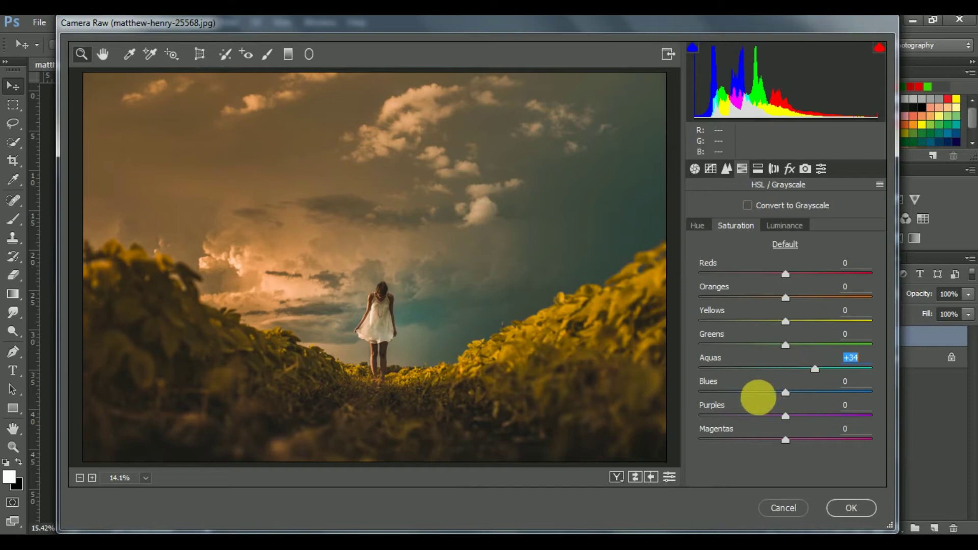
pyautogui.moveTo(786, 394); pyautogui.dragTo(797, 395)
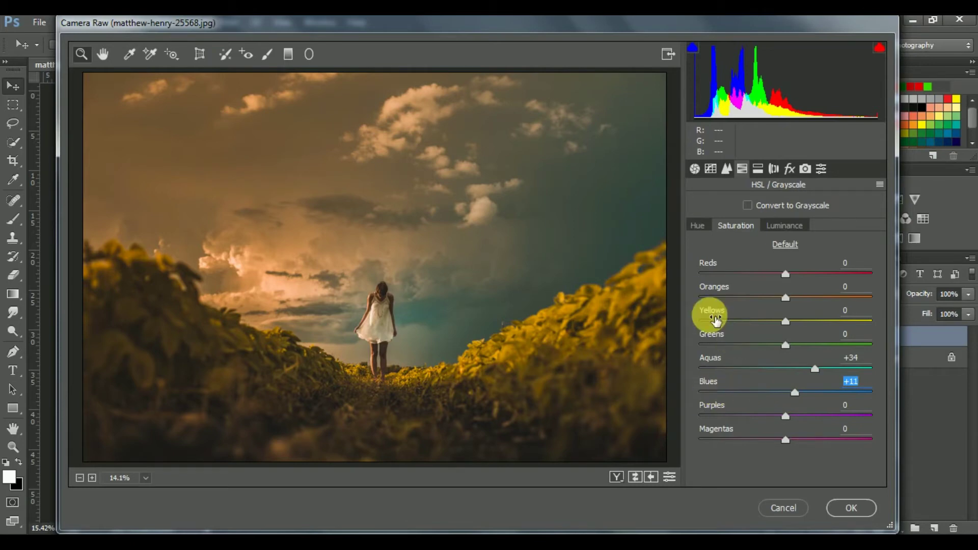
# - Add three points to the tone curve and lift the black point to 13
pyautogui.click(711, 168)
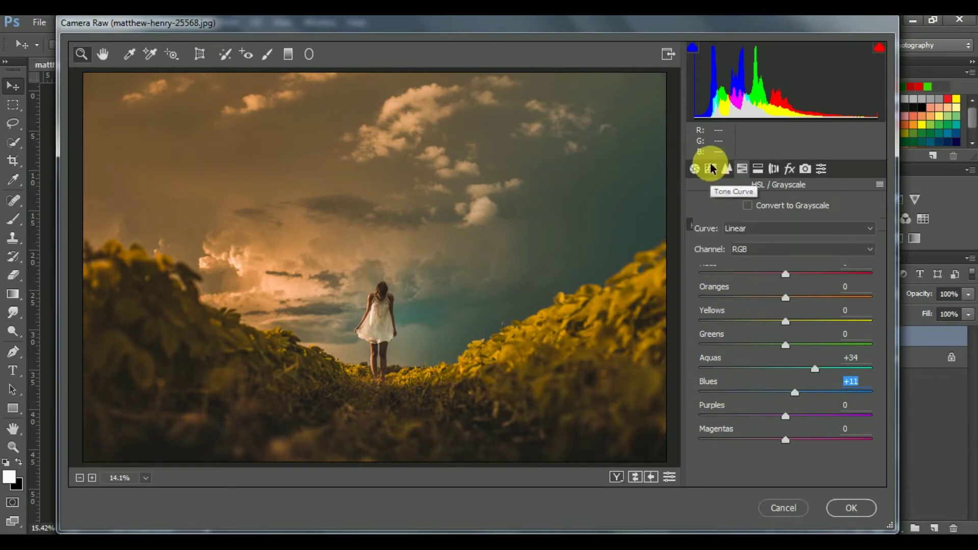
pyautogui.click(741, 403)
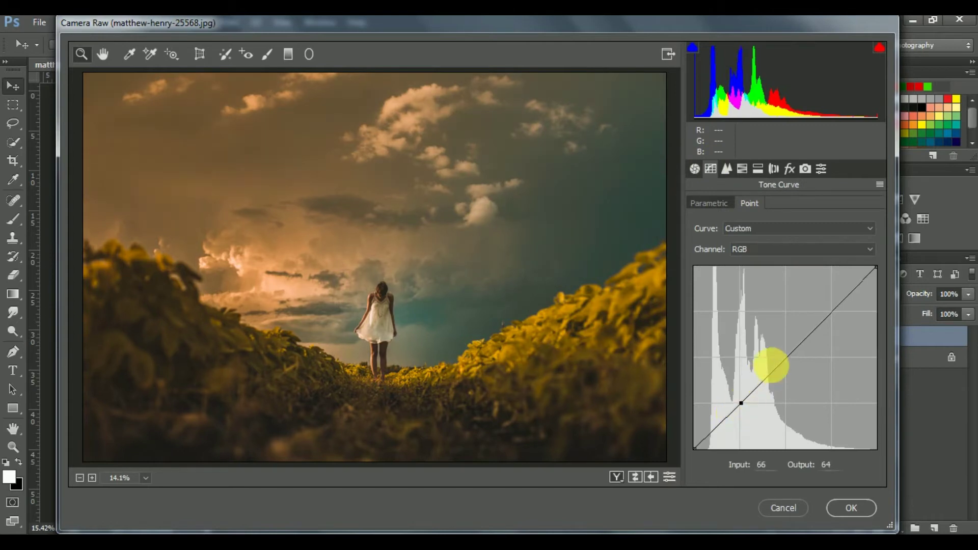
pyautogui.click(787, 356)
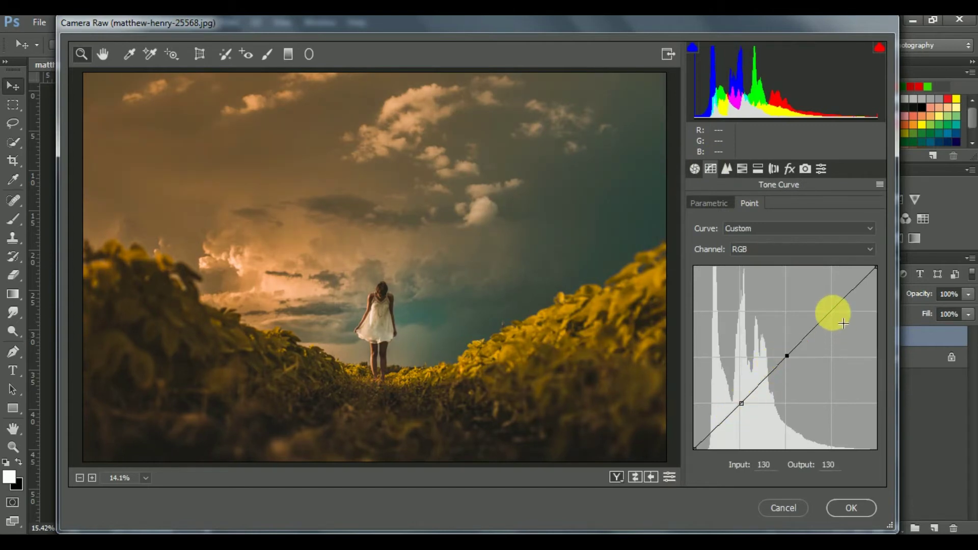
pyautogui.click(832, 310)
pyautogui.moveTo(694, 450); pyautogui.dragTo(694, 447)
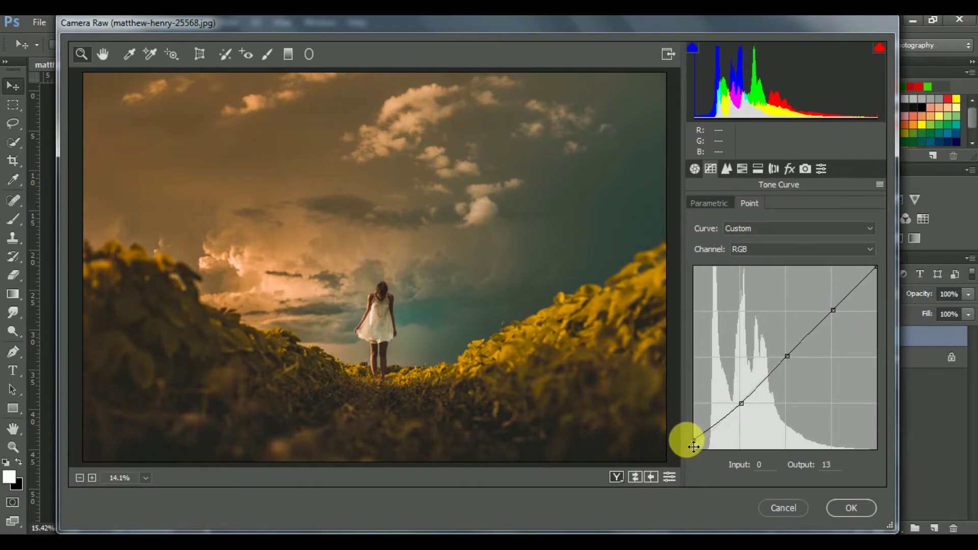
# - Pull the Blue channel curve's highlights down slightly
pyautogui.click(759, 250)
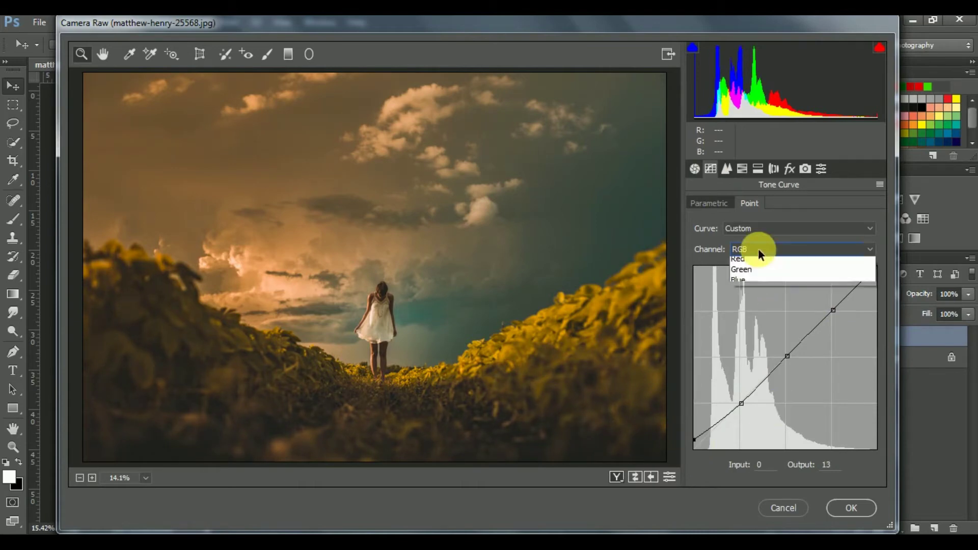
pyautogui.click(757, 296)
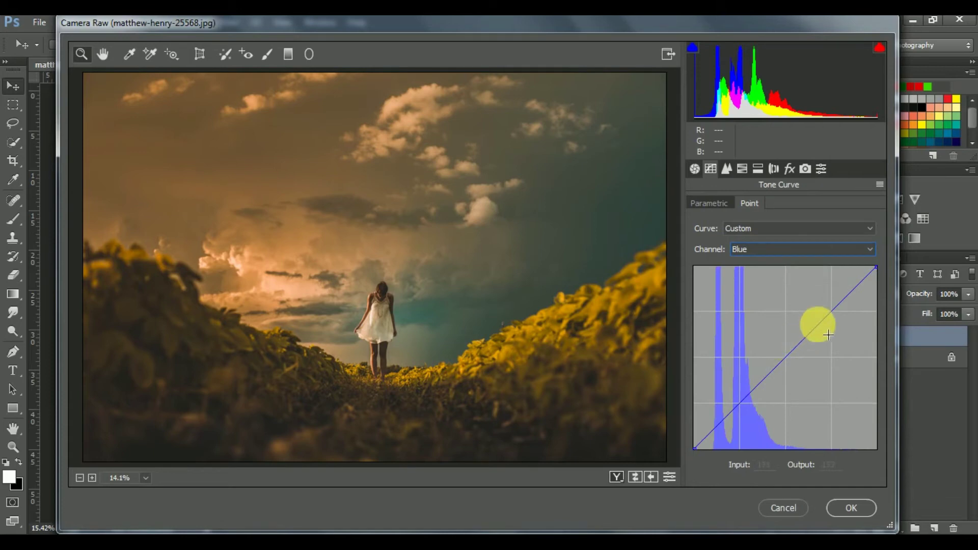
pyautogui.click(832, 310)
pyautogui.moveTo(843, 322); pyautogui.dragTo(842, 325)
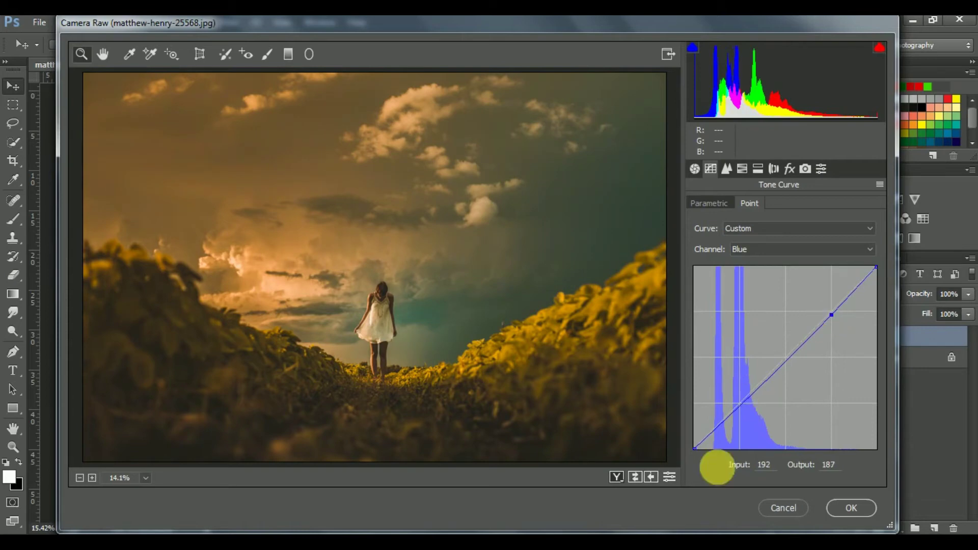
# - Preview the Before/After comparison and apply the Camera Raw filter
pyautogui.click(695, 170)
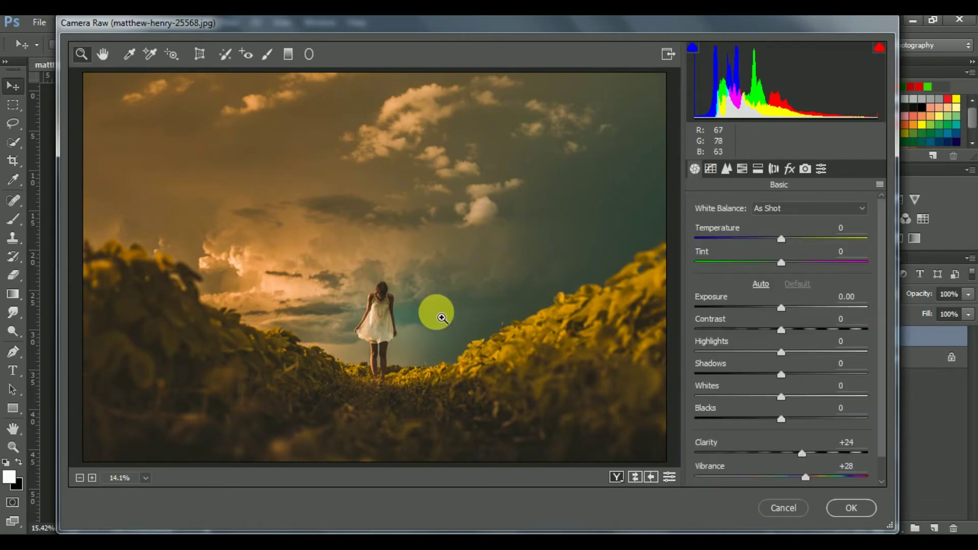
pyautogui.press('q')
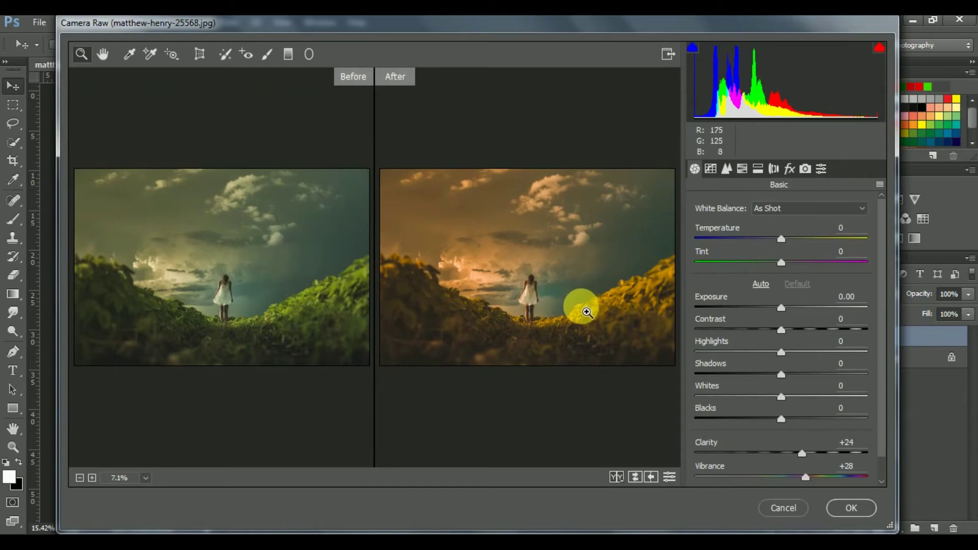
pyautogui.click(848, 507)
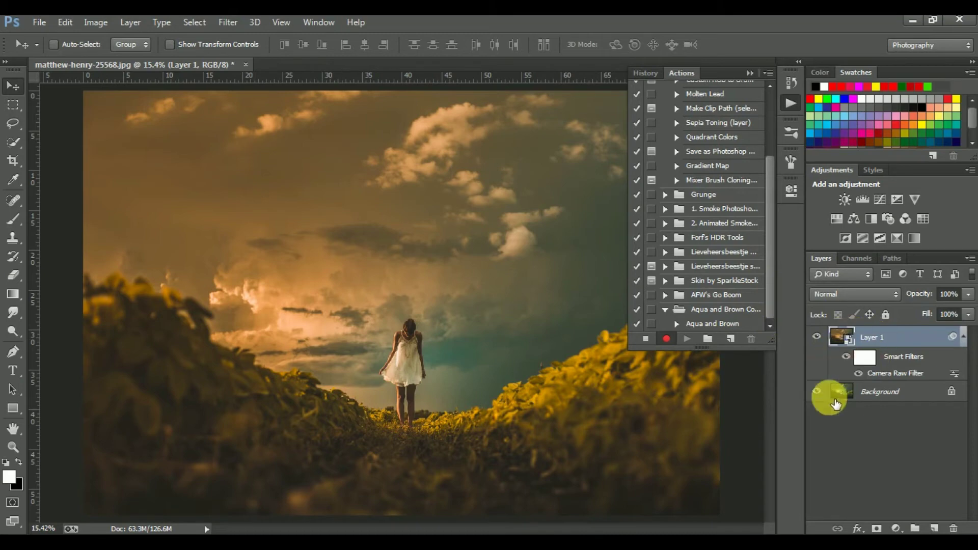
# - Add a Gradient Map adjustment layer using the Violet, Orange preset
pyautogui.click(896, 529)
pyautogui.click(912, 502)
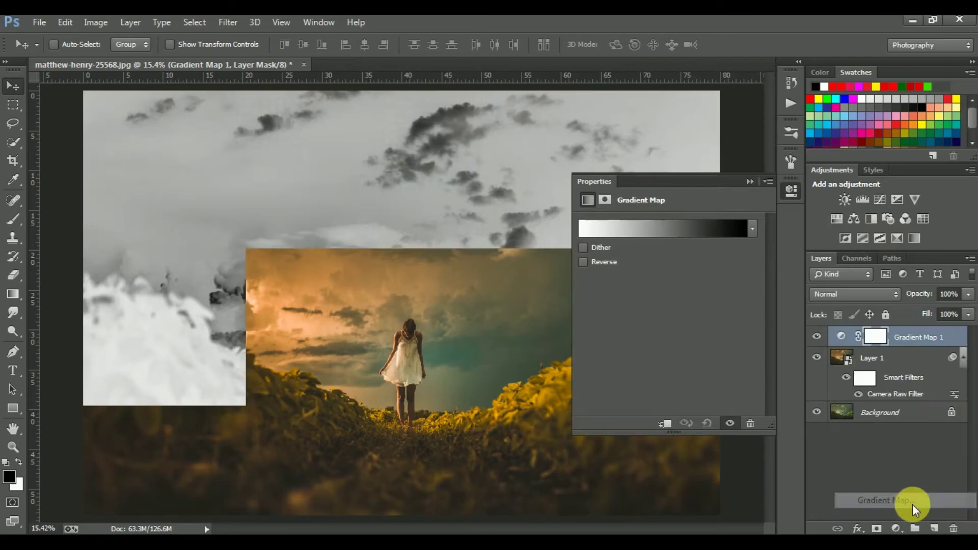
pyautogui.click(649, 228)
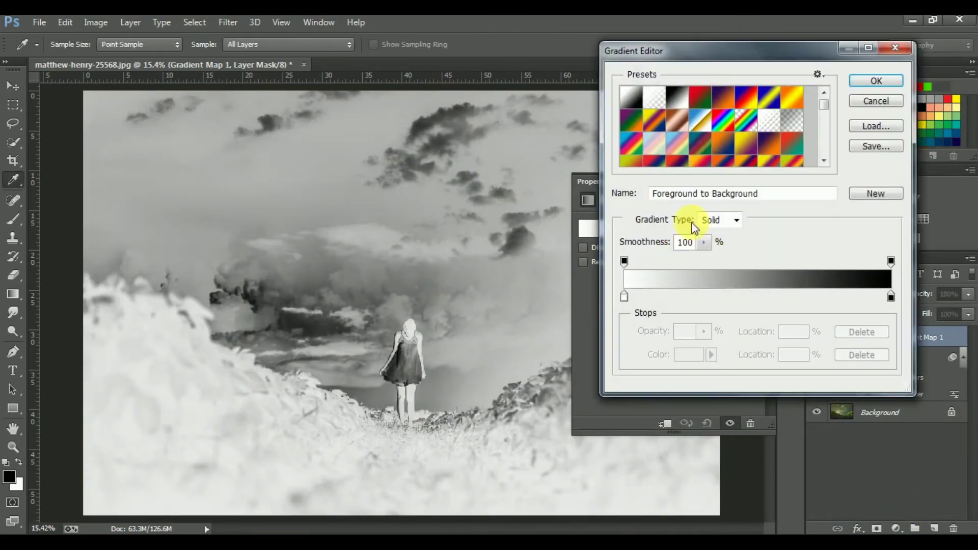
pyautogui.click(731, 102)
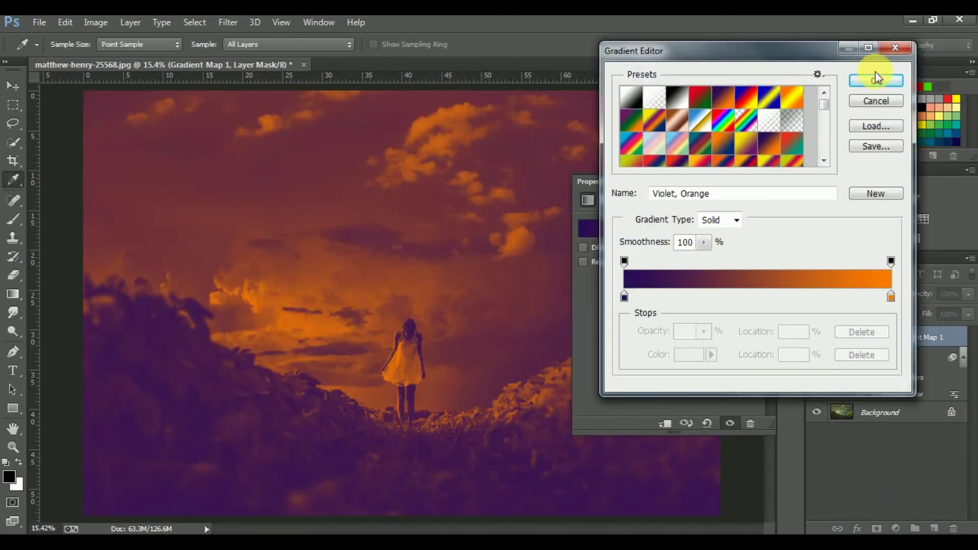
pyautogui.click(884, 82)
pyautogui.click(753, 175)
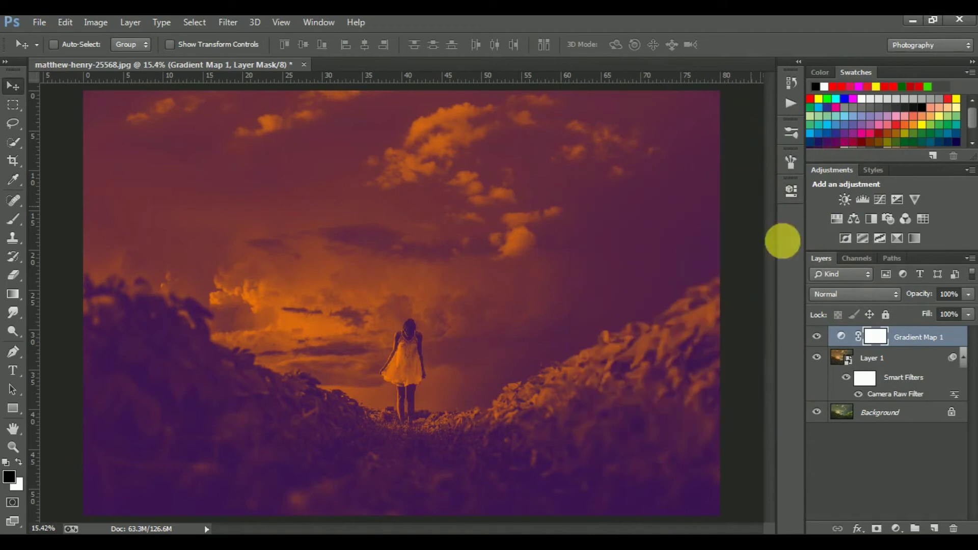
# - Blend the gradient map in Soft Light at 10% opacity
pyautogui.click(861, 294)
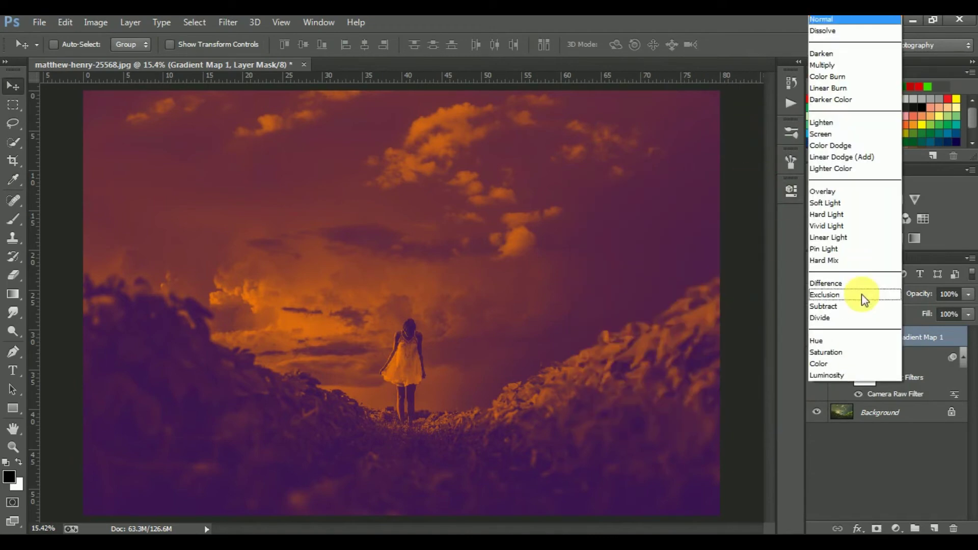
pyautogui.click(833, 200)
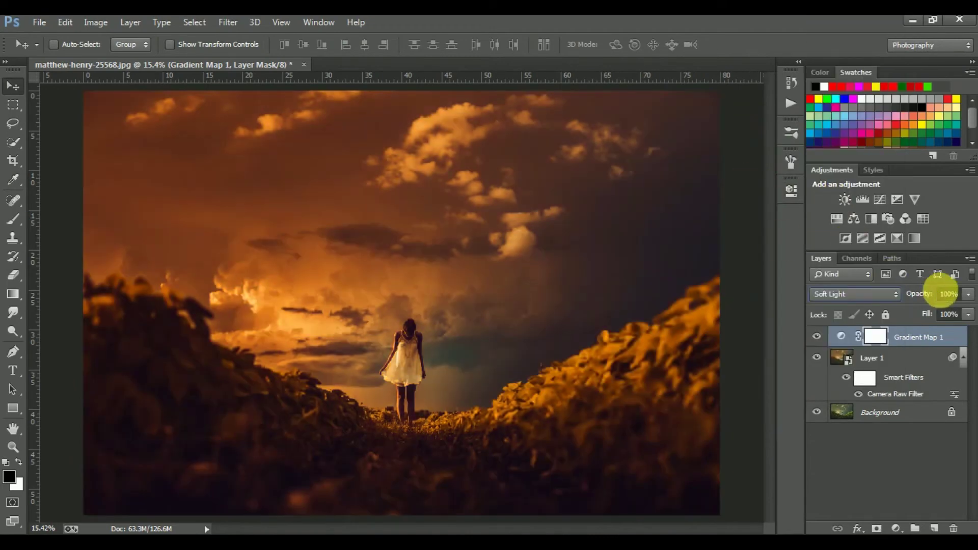
pyautogui.click(948, 294)
pyautogui.write('10')
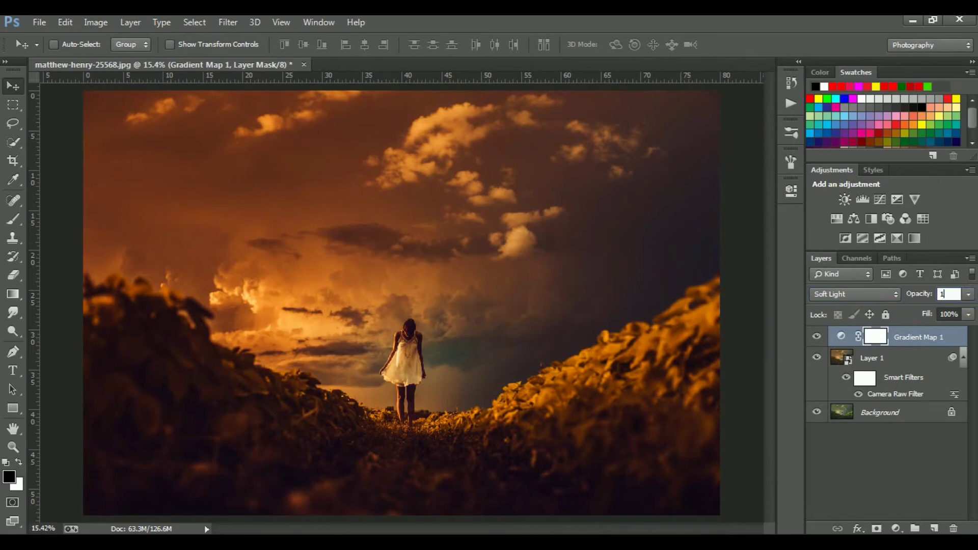
pyautogui.click(919, 342)
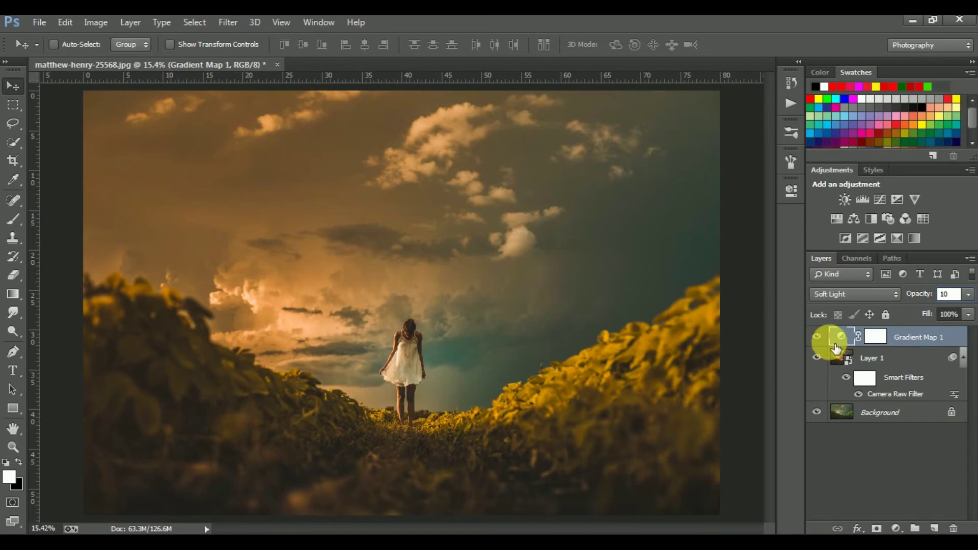
# - Stop recording Aqua and Brown and expand it to list steps from Layer Via Copy to Show layer
pyautogui.moveTo(817, 337)
pyautogui.mouseDown()
pyautogui.moveTo(826, 362)
pyautogui.moveTo(823, 341)
pyautogui.mouseUp()
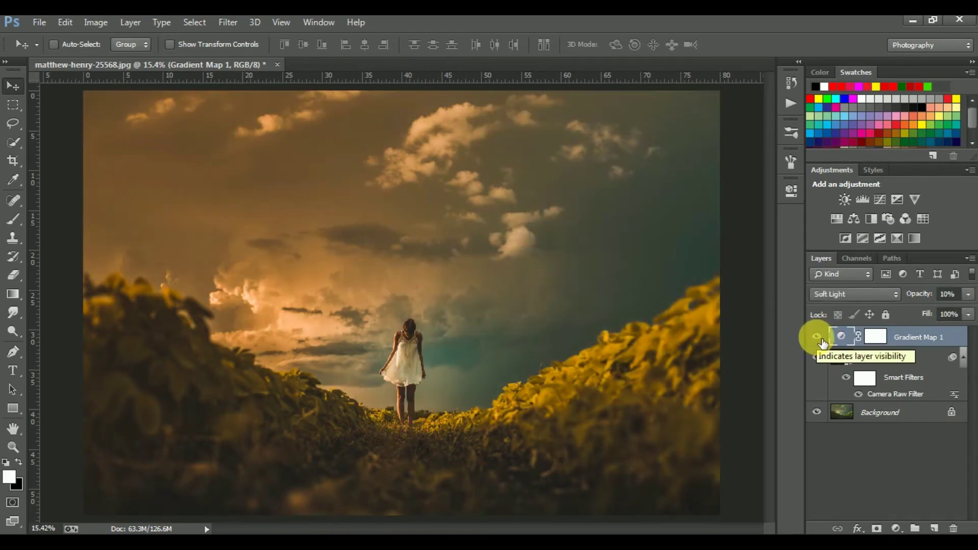
pyautogui.click(791, 105)
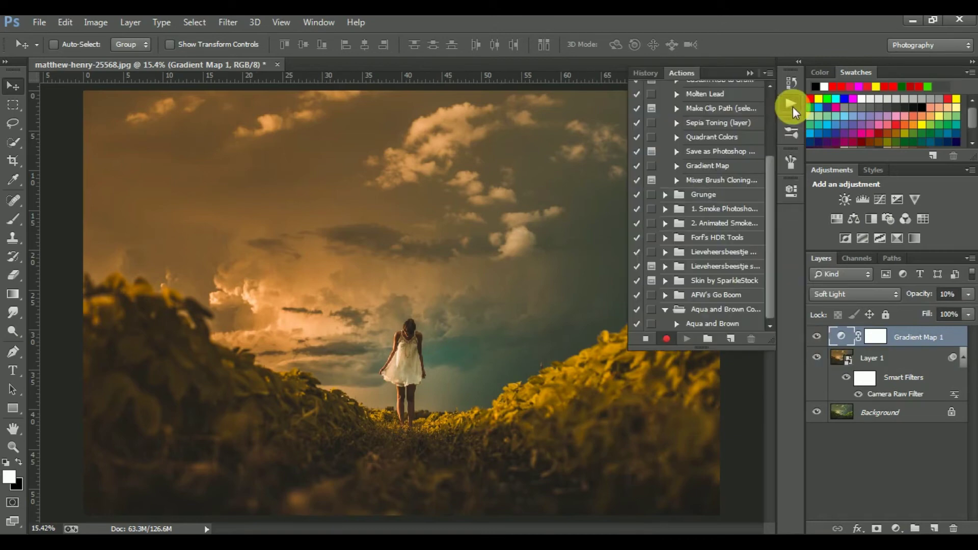
pyautogui.click(646, 339)
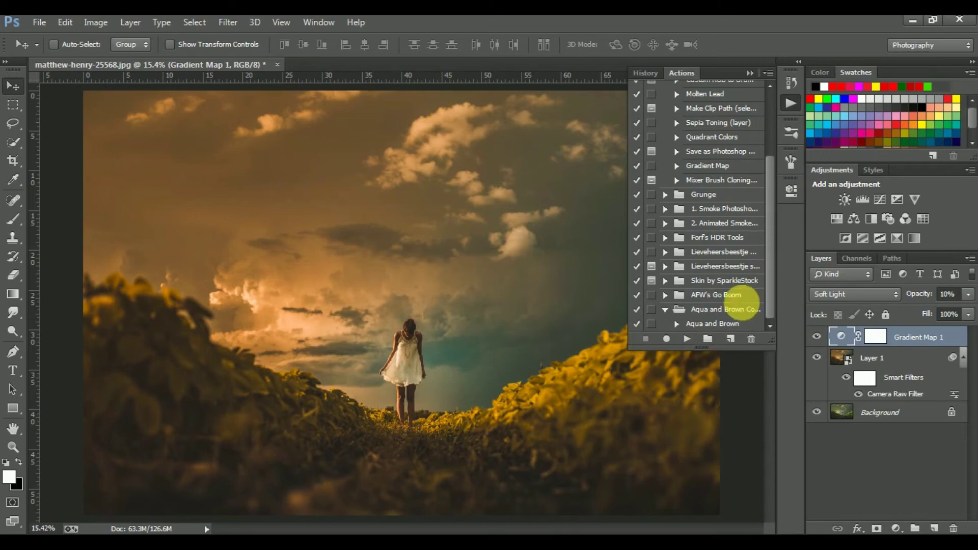
pyautogui.click(678, 325)
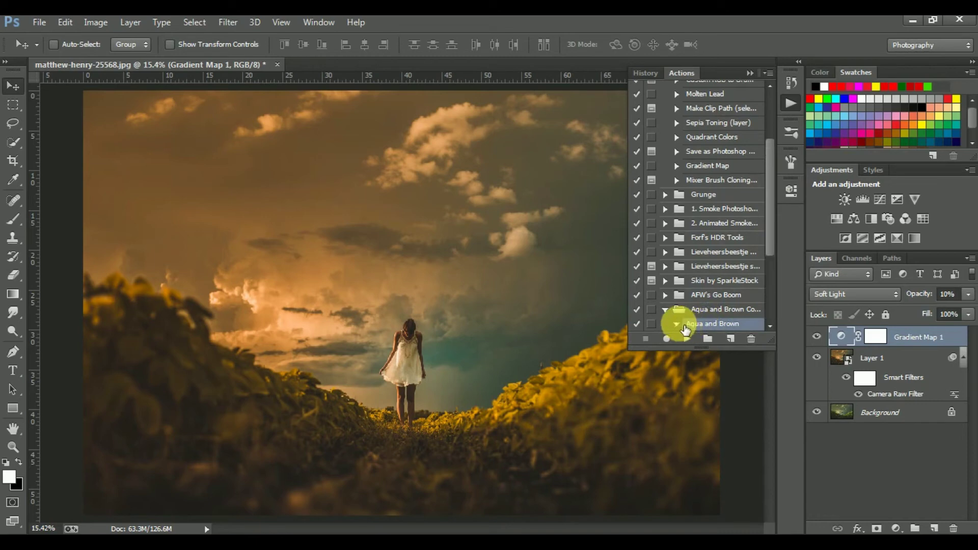
pyautogui.moveTo(767, 208); pyautogui.dragTo(769, 277)
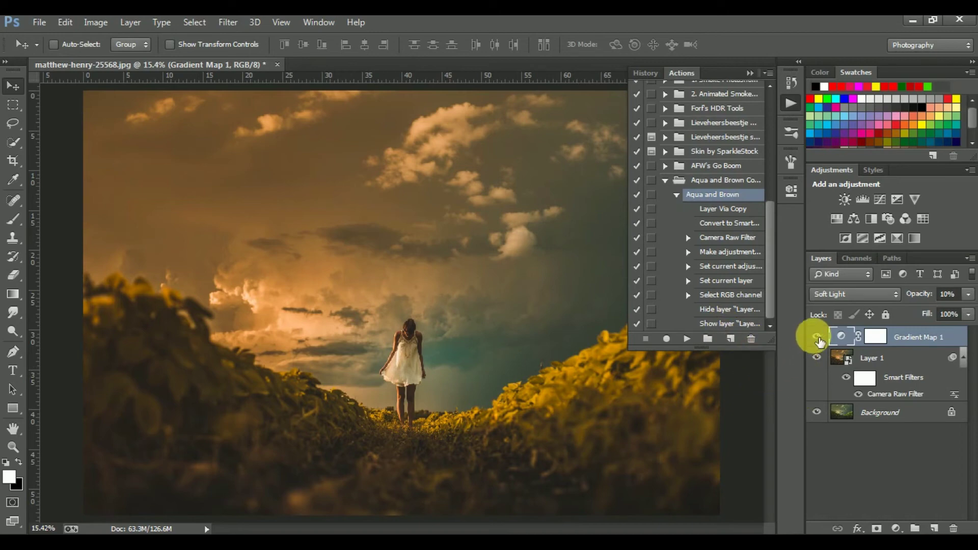
# - Hide Gradient Map 1 and Layer 1 and turn on dialogs for the Aqua and Brown action
pyautogui.moveTo(817, 342); pyautogui.dragTo(815, 375)
pyautogui.click(910, 415)
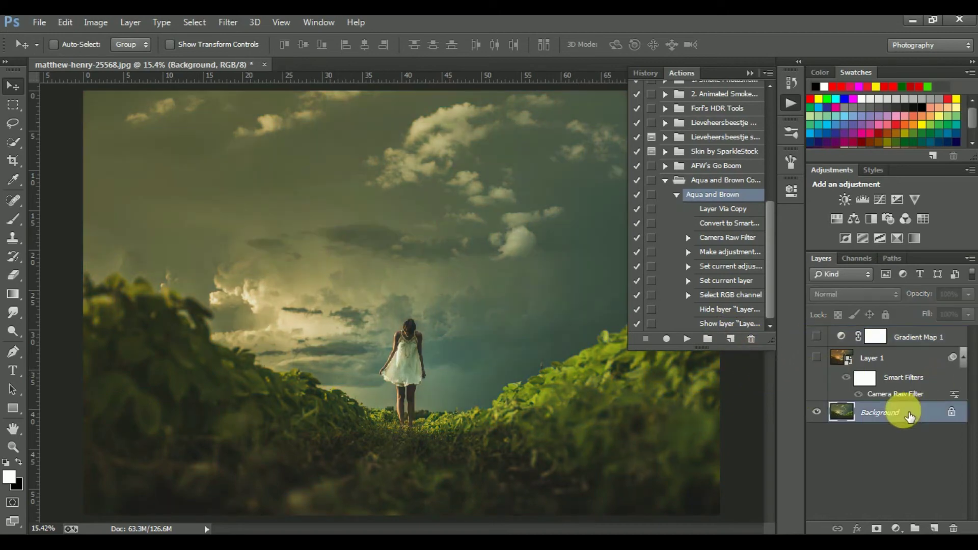
pyautogui.click(676, 194)
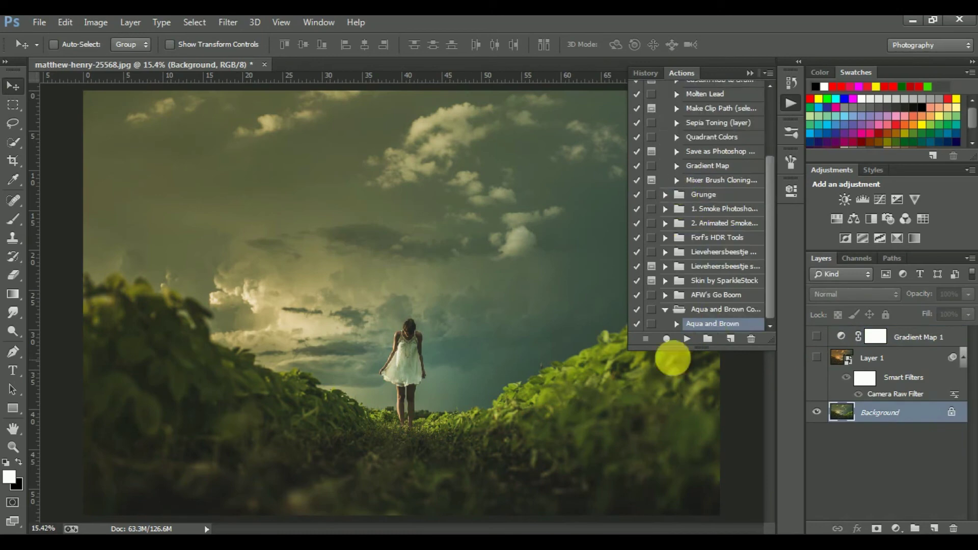
pyautogui.click(651, 324)
pyautogui.click(505, 224)
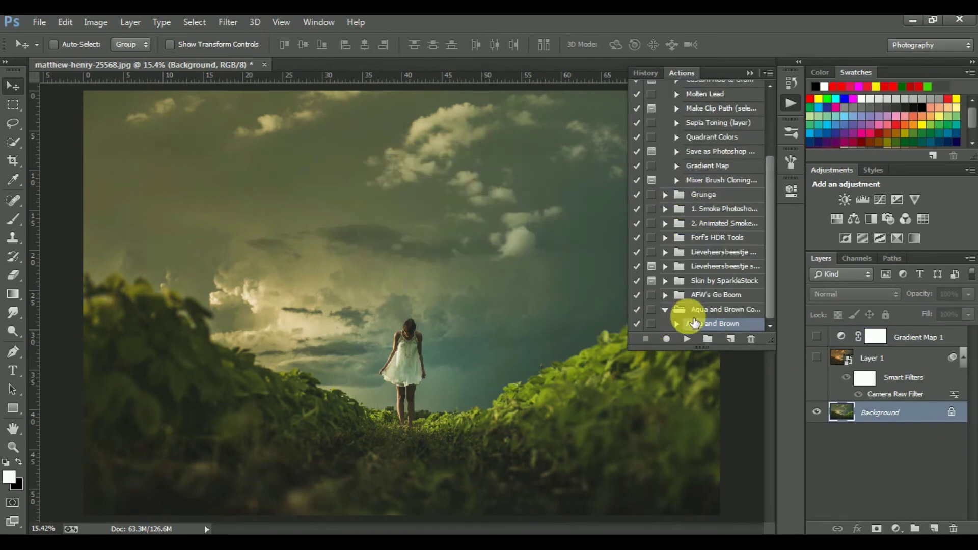
pyautogui.click(678, 324)
pyautogui.scroll(-3, 764, 173)
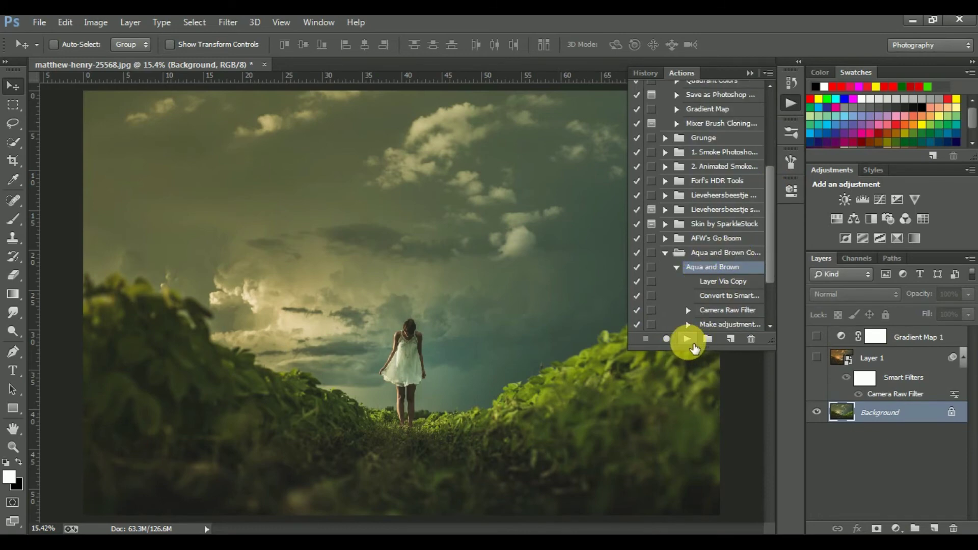
# - Group Gradient Map 1 and Layer 1 into Group 1, then select the Background layer
pyautogui.click(874, 337)
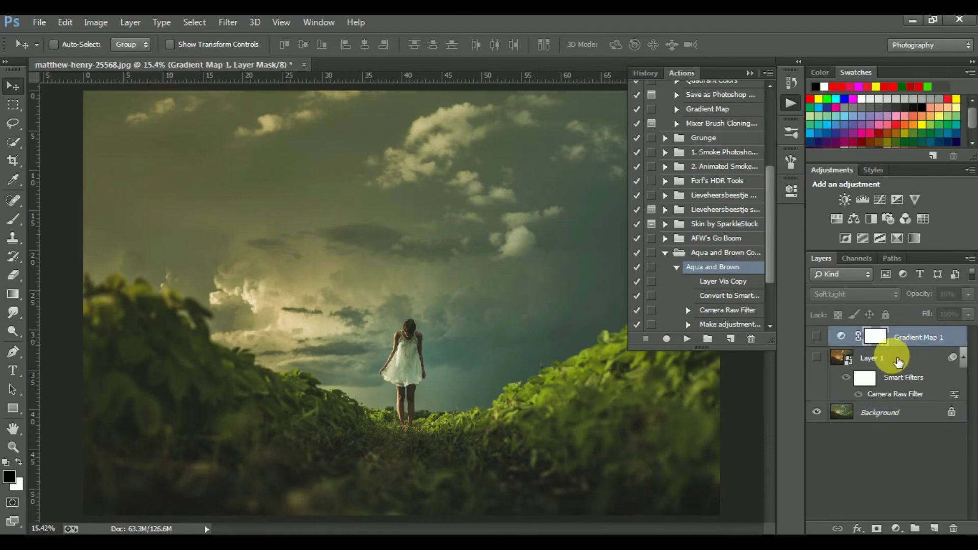
pyautogui.keyDown('shift'); pyautogui.click(897, 359); pyautogui.keyUp('shift')
pyautogui.hotkey('ctrl', 'g')
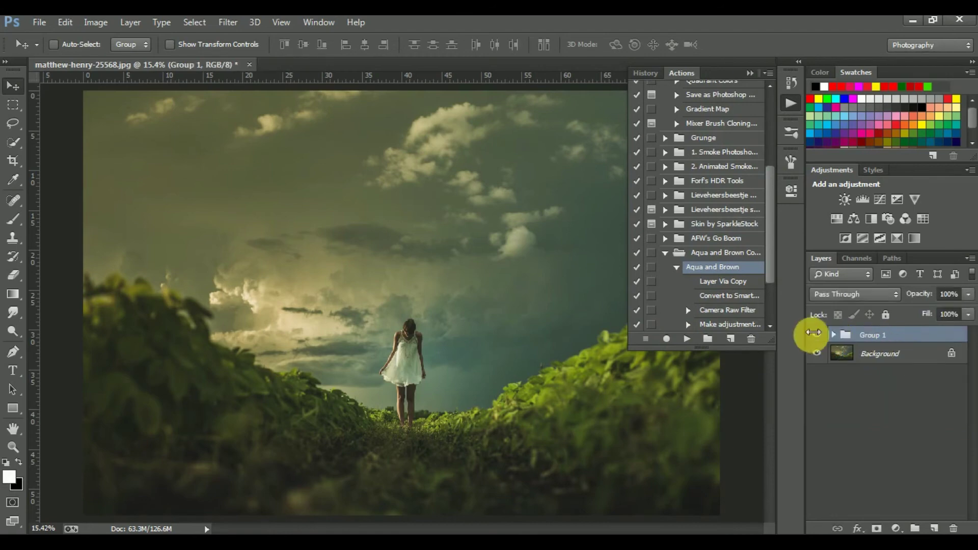
pyautogui.click(920, 354)
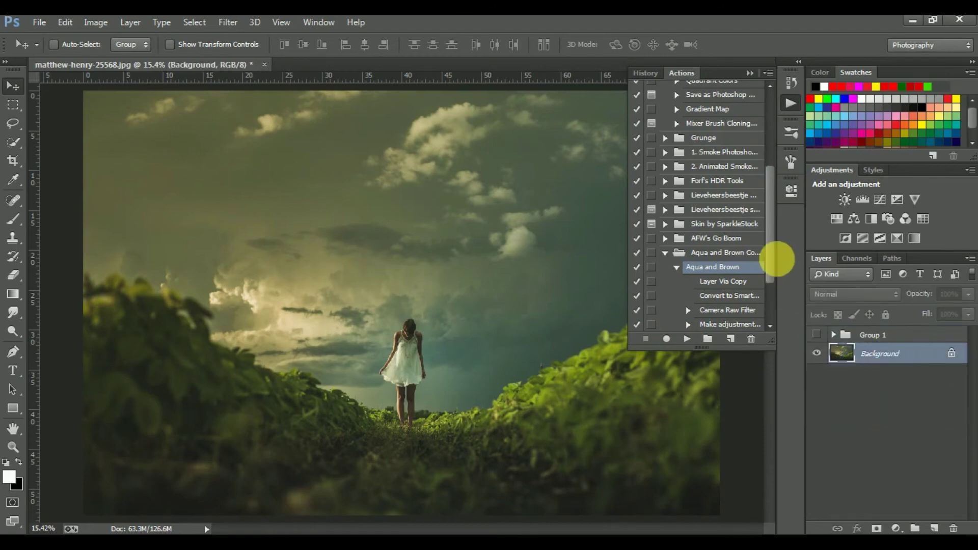
pyautogui.moveTo(775, 247); pyautogui.dragTo(776, 283)
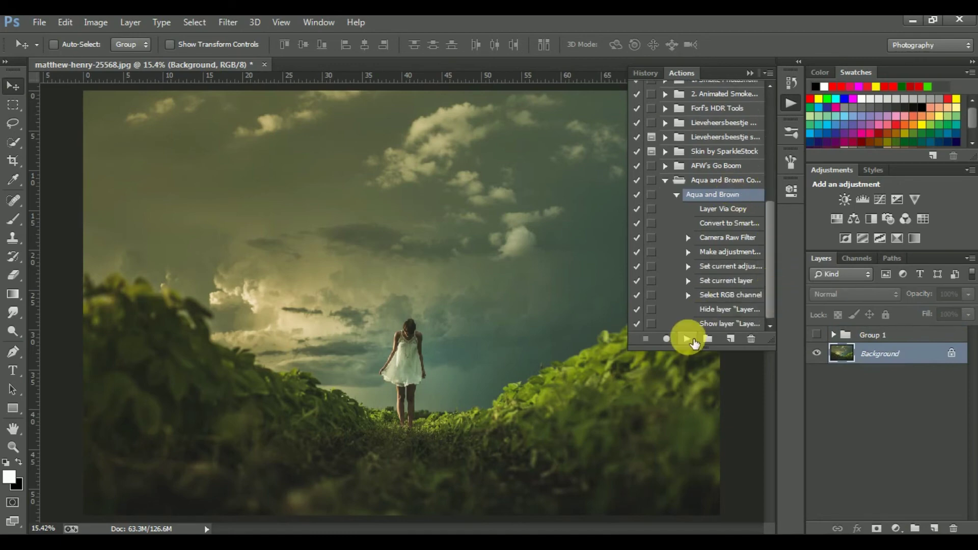
# - Play the Aqua and Brown action on the Background, setting Gradient Map 2 opacity to 10%
pyautogui.click(687, 339)
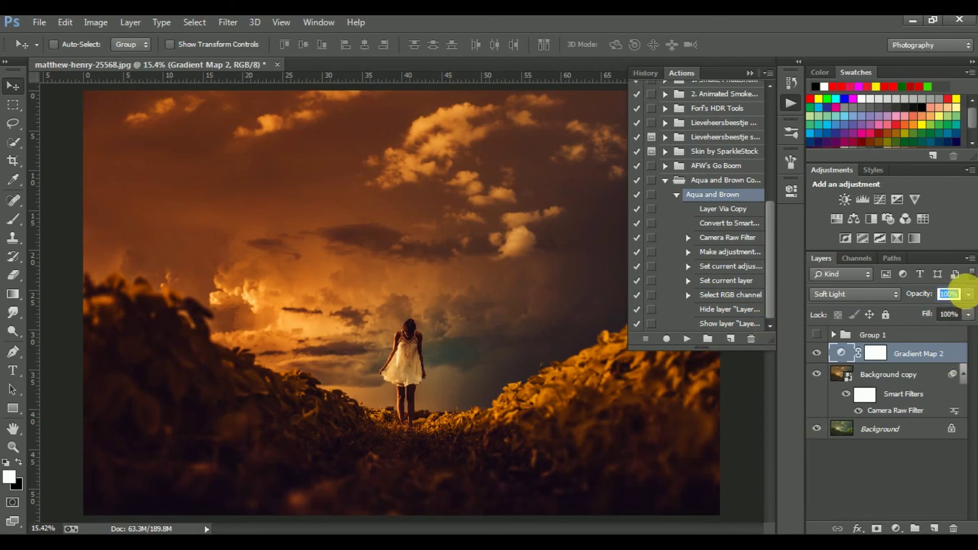
pyautogui.write('10')
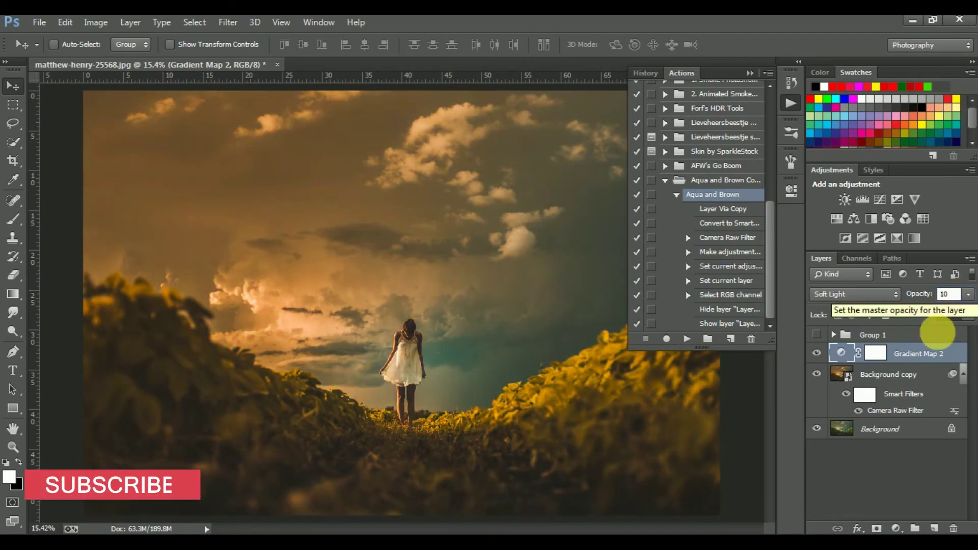
pyautogui.click(869, 499)
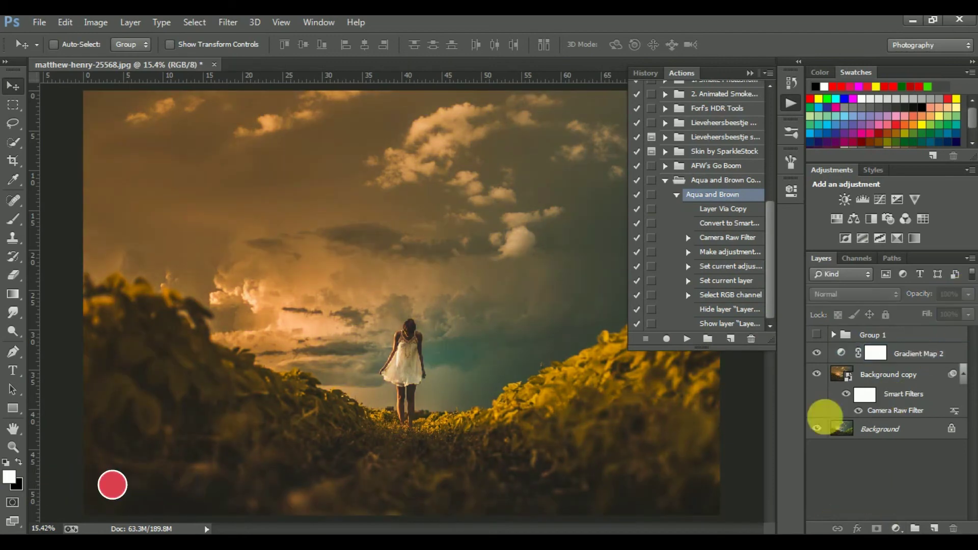
# - Toggle Gradient Map 2 and Background copy visibility to compare, then select Background copy
pyautogui.click(816, 352)
pyautogui.click(817, 374)
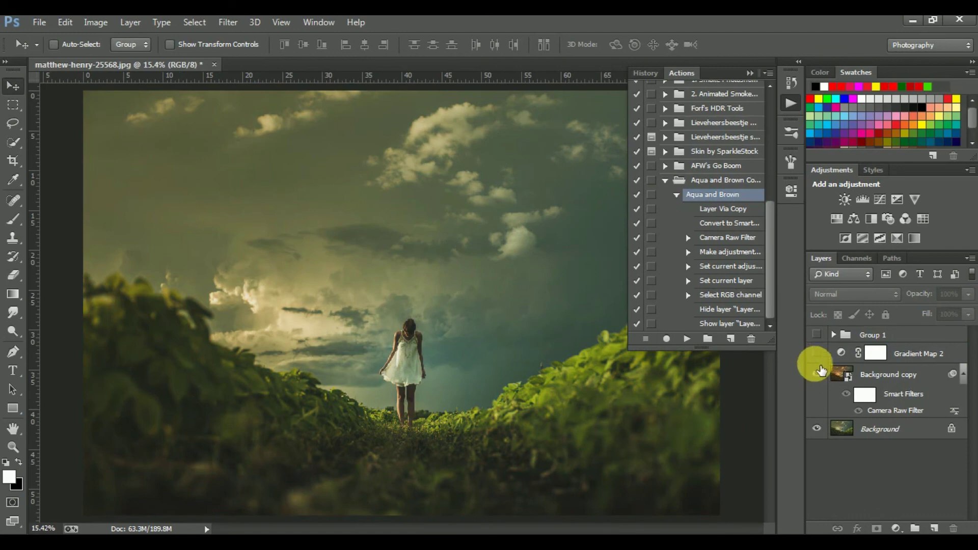
pyautogui.click(817, 353)
pyautogui.click(816, 374)
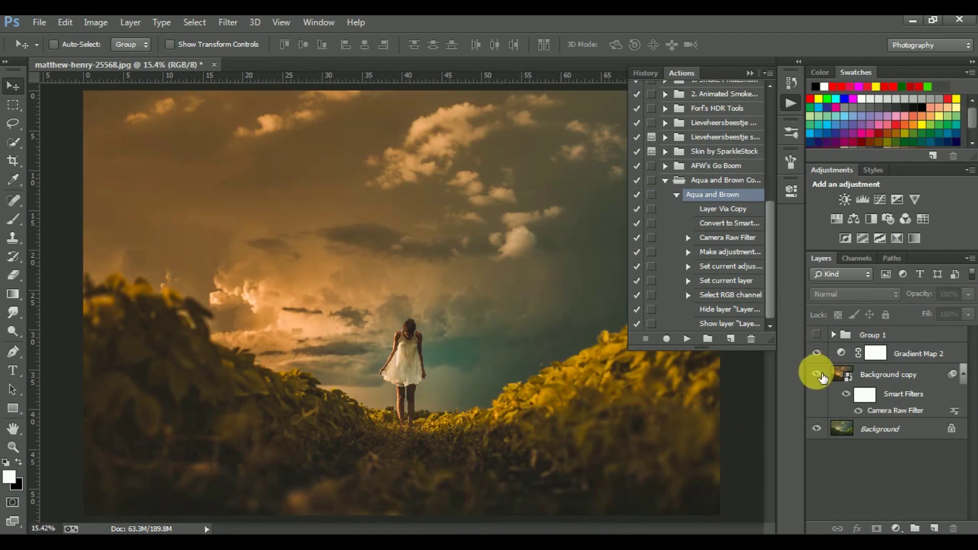
pyautogui.hotkey('ctrl', 'z')
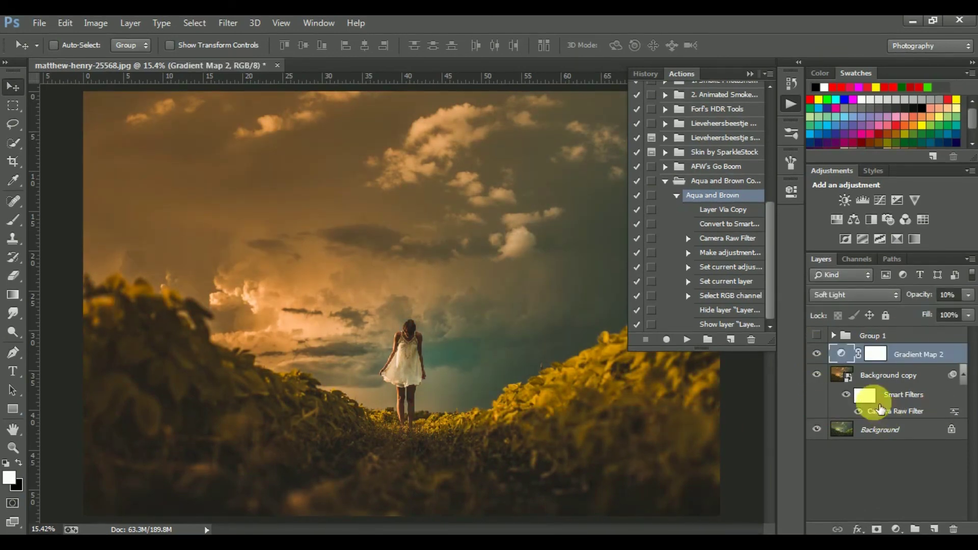
pyautogui.click(876, 410)
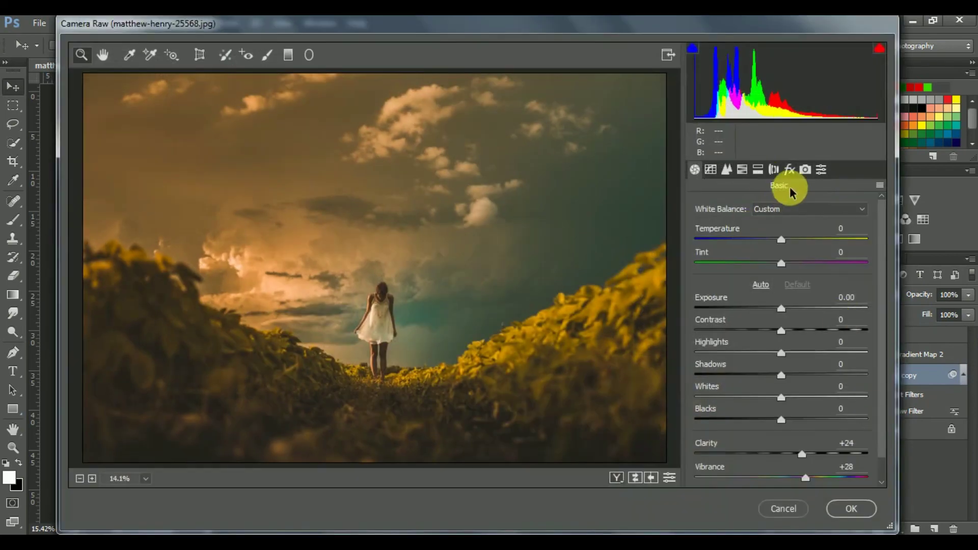
pyautogui.click(790, 170)
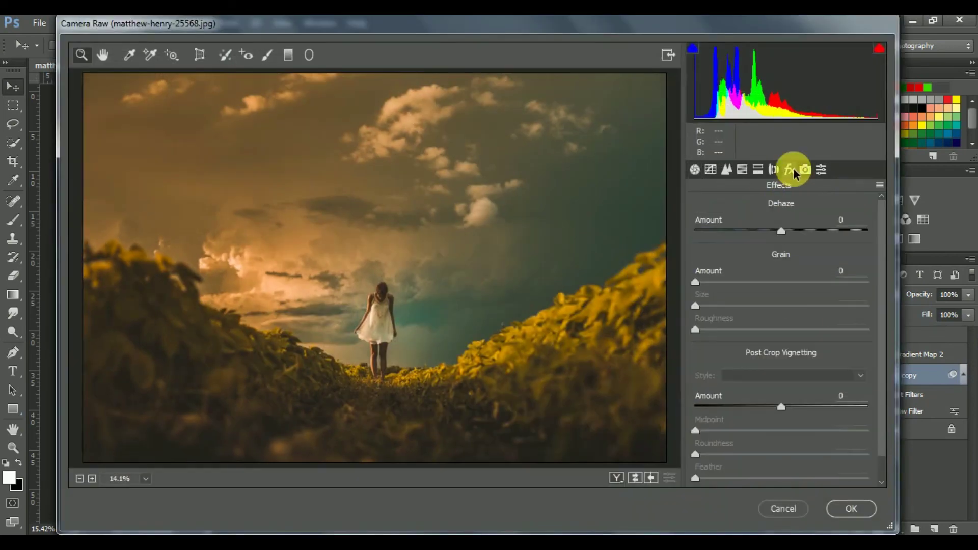
pyautogui.click(805, 169)
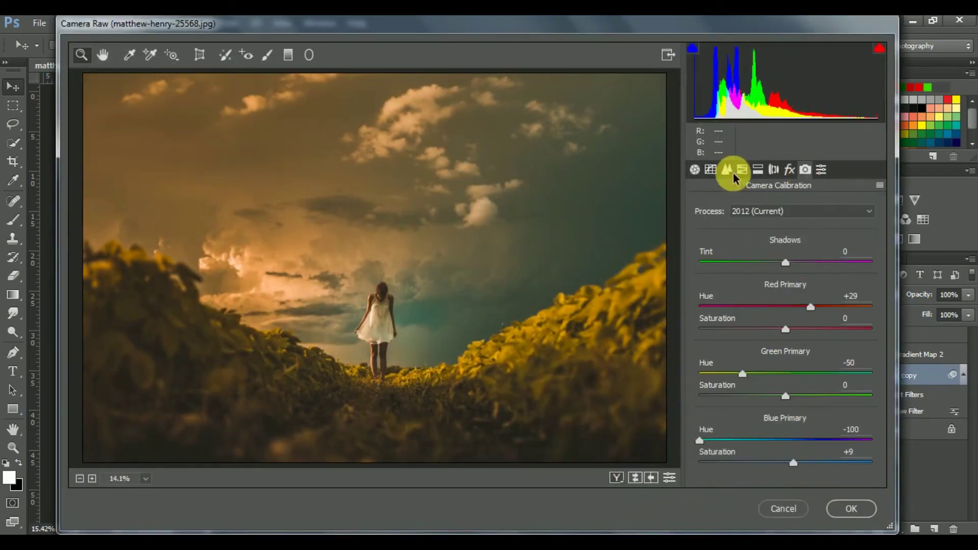
pyautogui.click(758, 170)
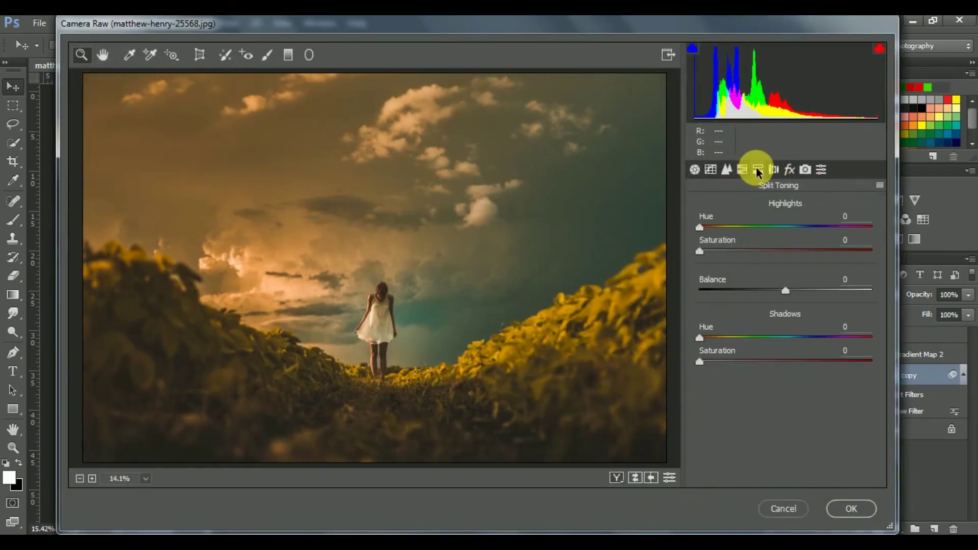
pyautogui.click(695, 169)
pyautogui.click(710, 169)
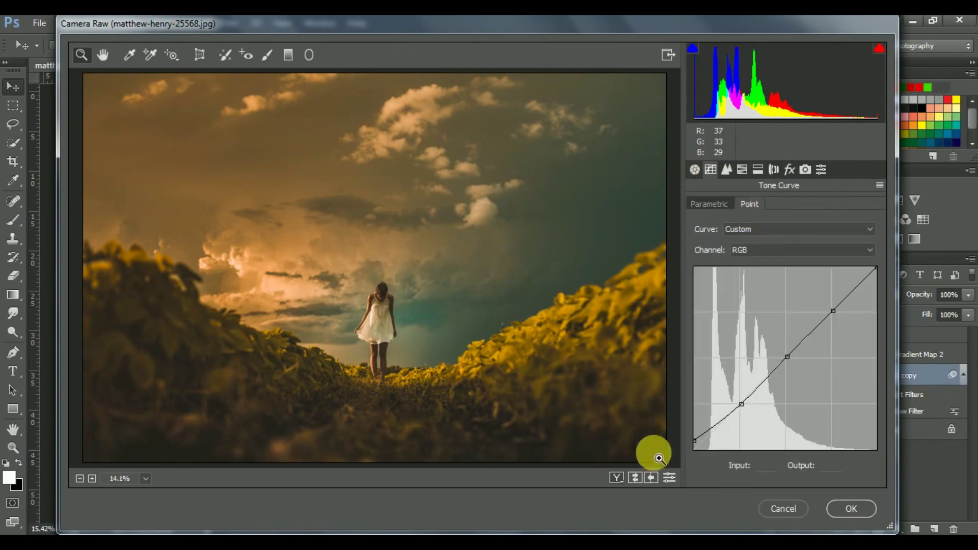
pyautogui.click(807, 510)
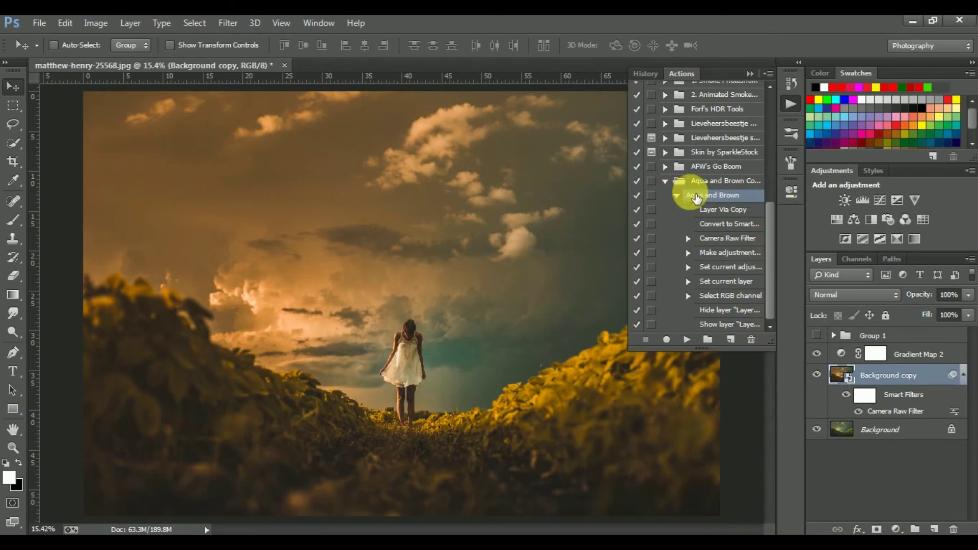
# - Close the Actions panel and collapse the Smart Filters list under the Background copy layer
pyautogui.click(749, 73)
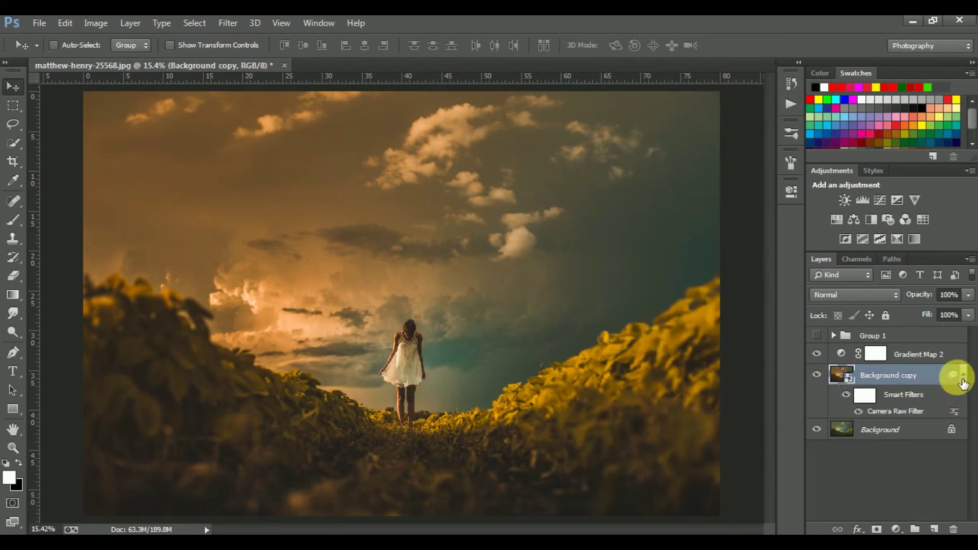
pyautogui.click(963, 376)
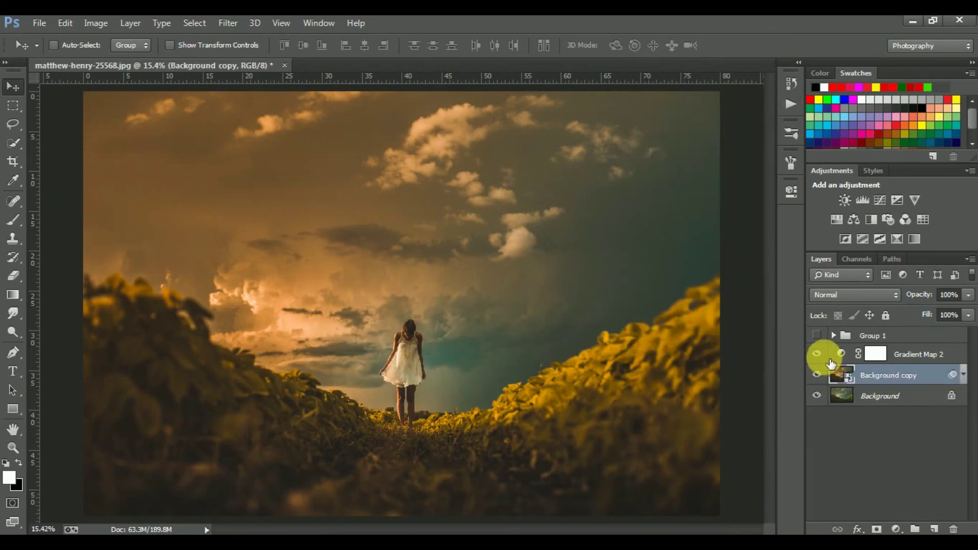